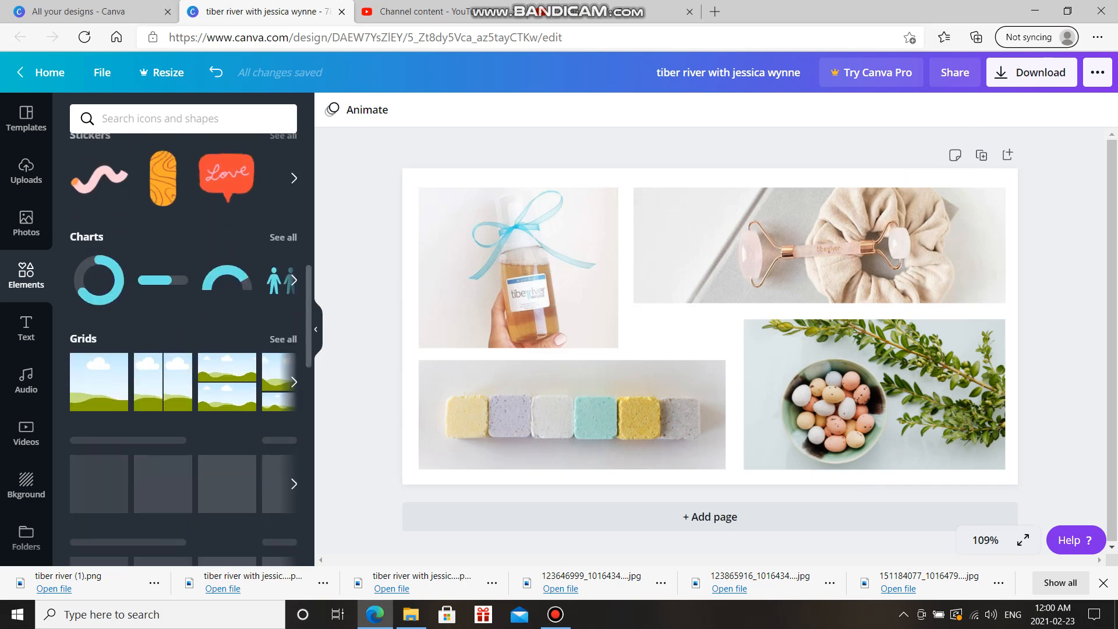
# Add a circle shape, recolour it light grey from Photo Colors, and enlarge it over the collage centre
pyautogui.scroll(11, 183, 349)
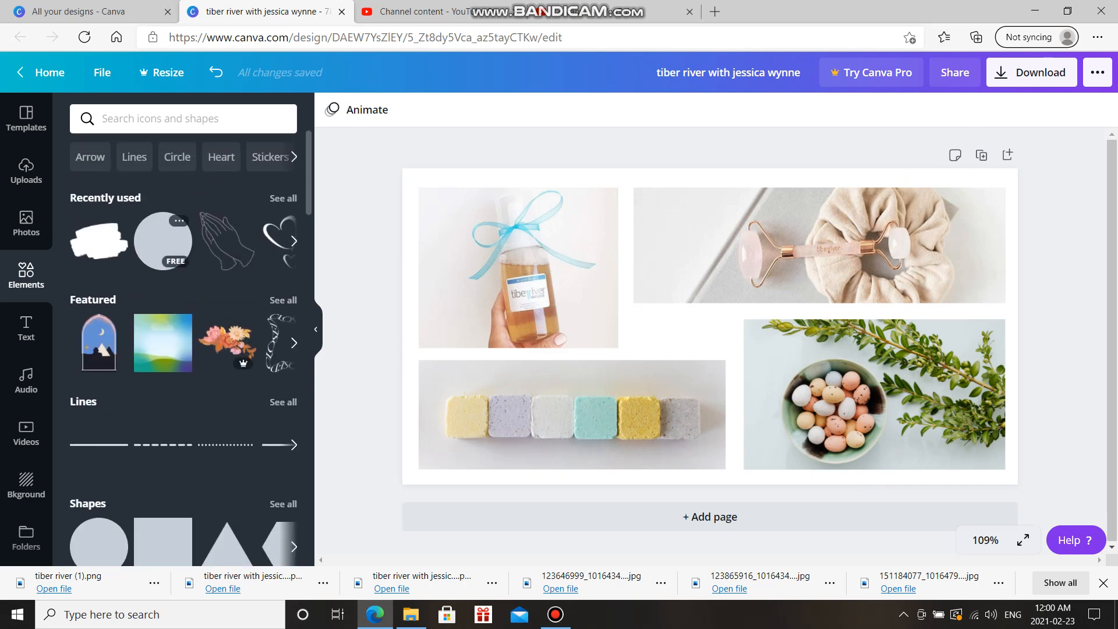
pyautogui.scroll(-4, 99, 333)
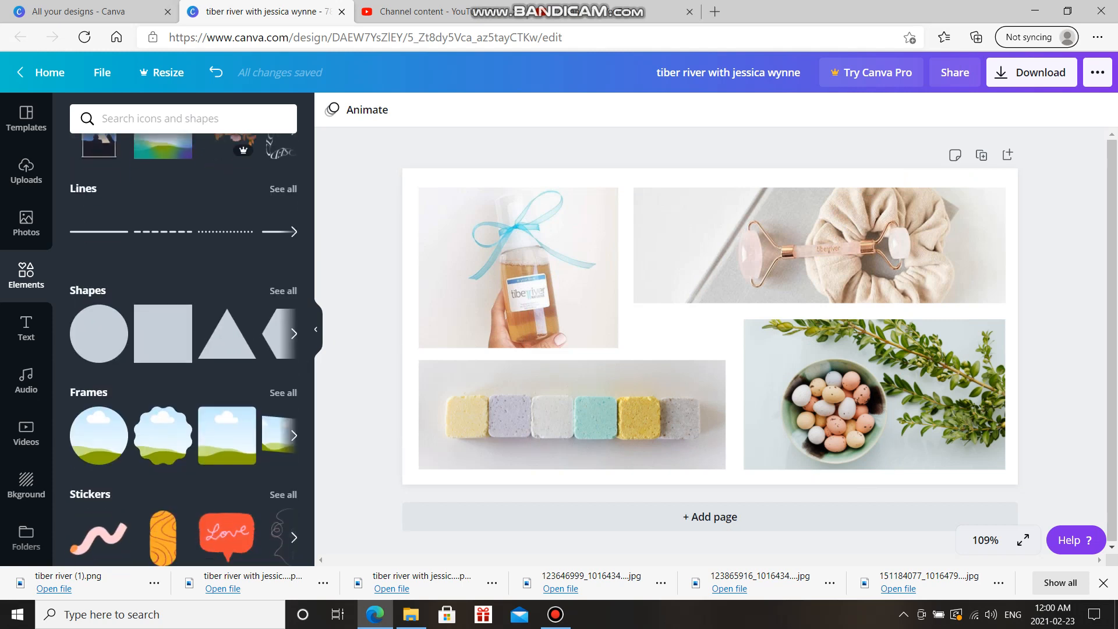
pyautogui.click(99, 333)
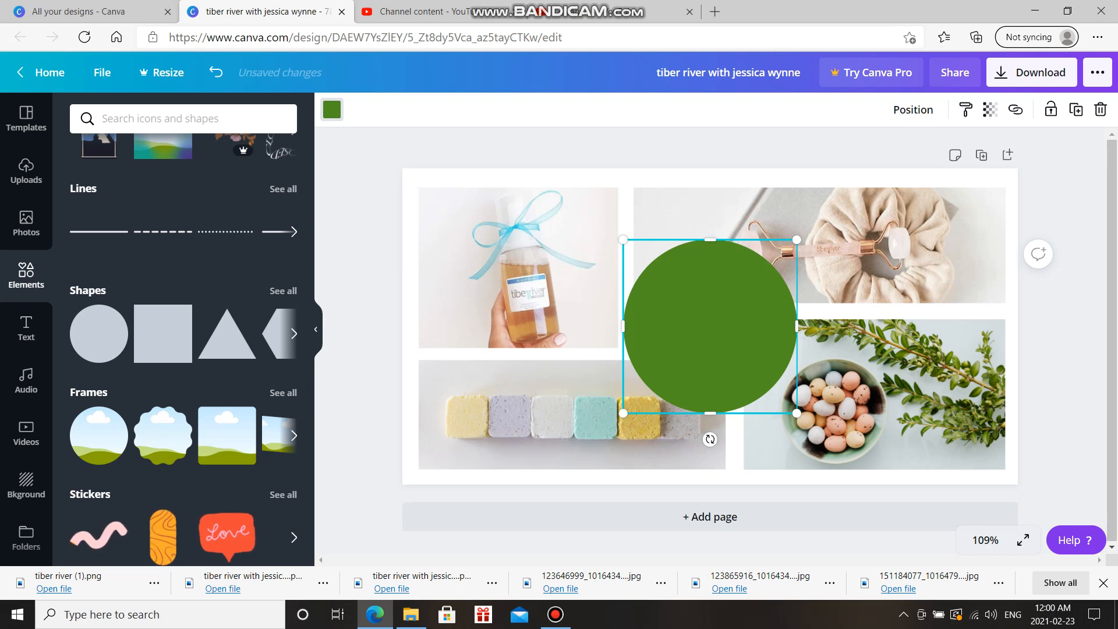
pyautogui.click(332, 109)
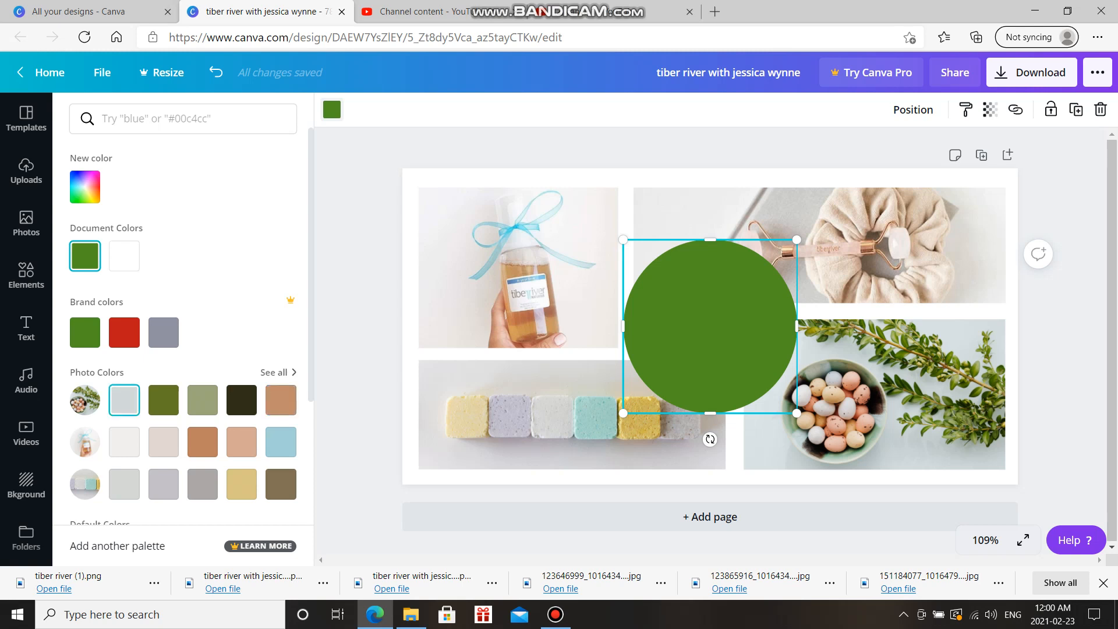
pyautogui.click(124, 399)
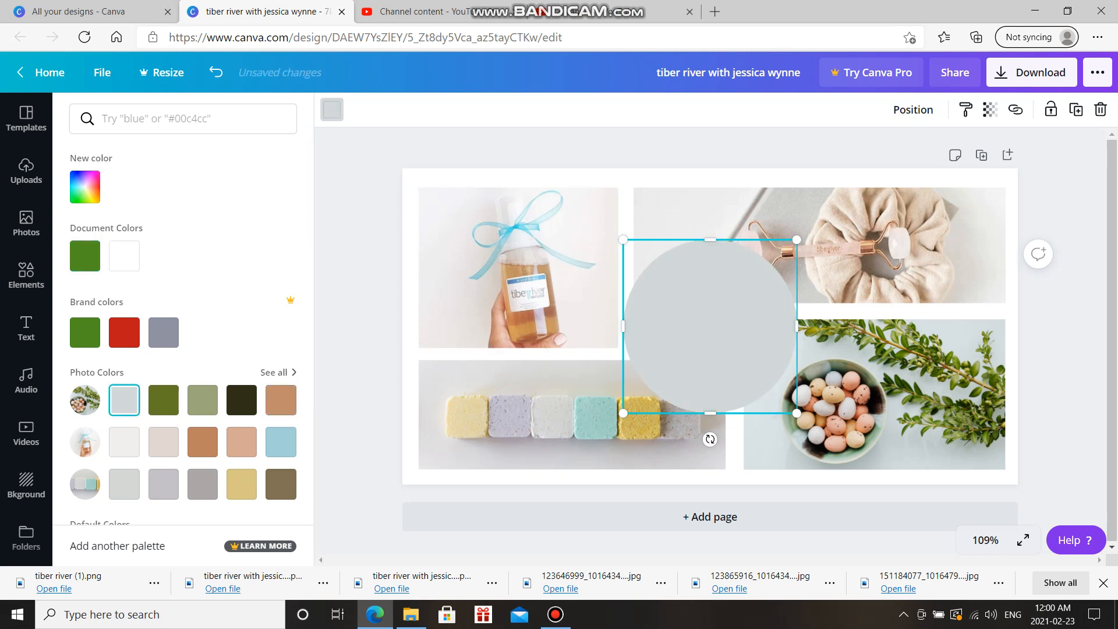
pyautogui.moveTo(623, 239); pyautogui.dragTo(583, 199)
pyautogui.moveTo(690, 306); pyautogui.dragTo(699, 325)
pyautogui.click(606, 134)
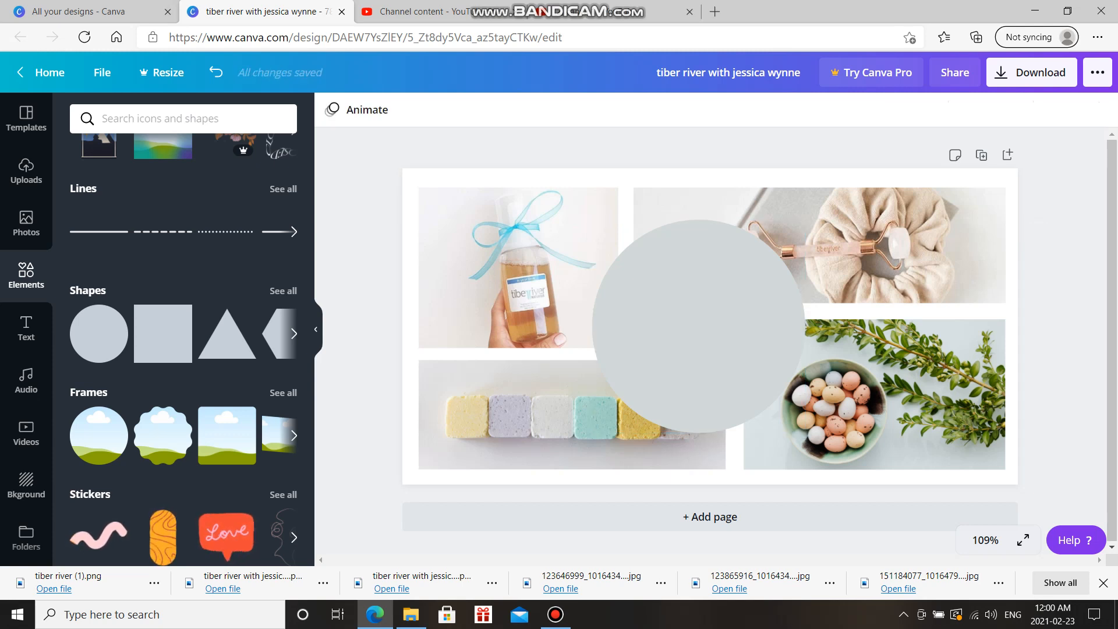
# Try lowering the grey circle's transparency, then delete the circle from the design
pyautogui.click(699, 326)
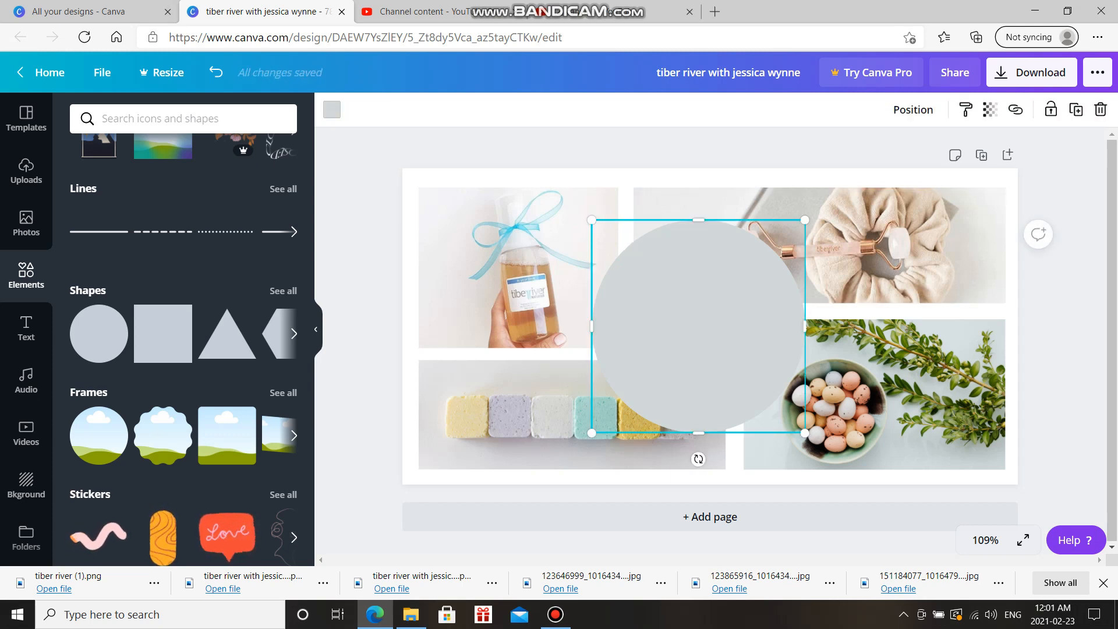
pyautogui.click(990, 110)
pyautogui.moveTo(940, 154); pyautogui.dragTo(900, 153)
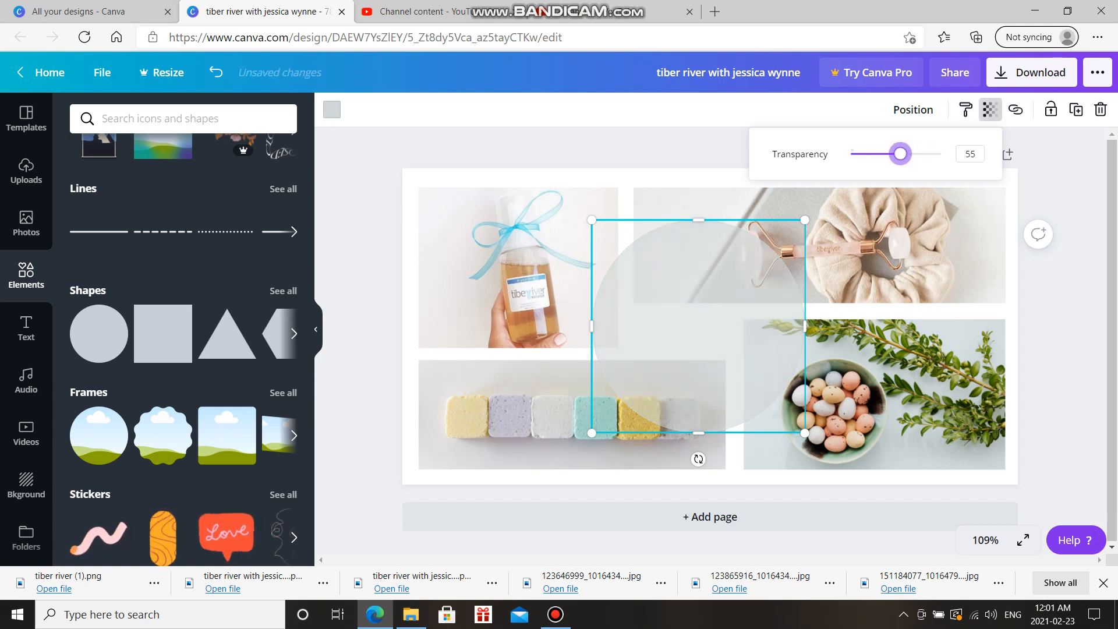
pyautogui.click(1063, 279)
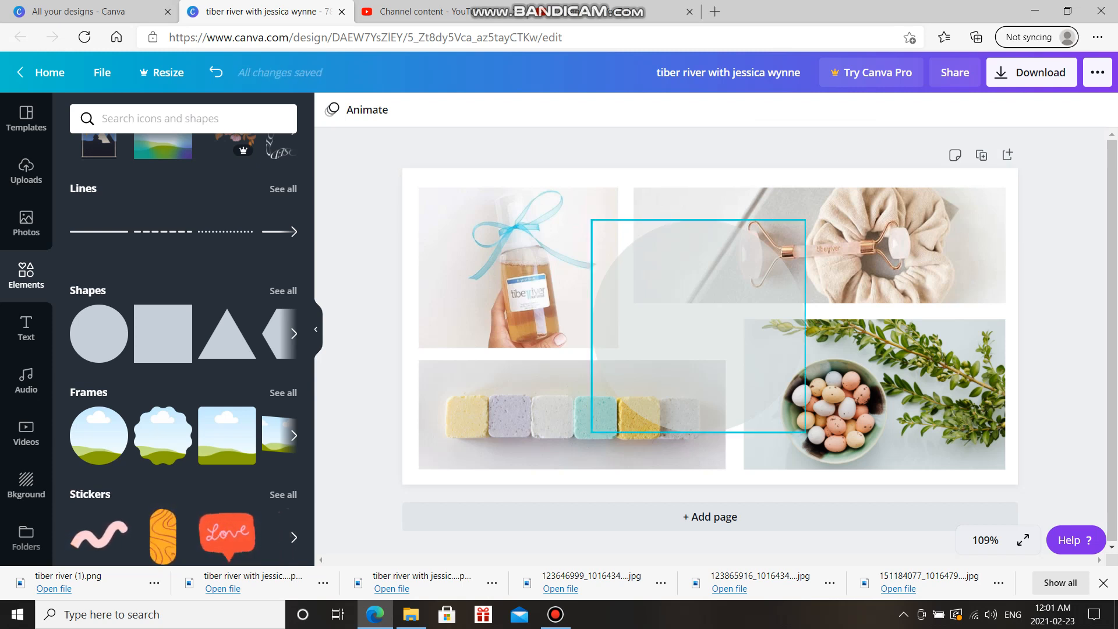
pyautogui.click(698, 326)
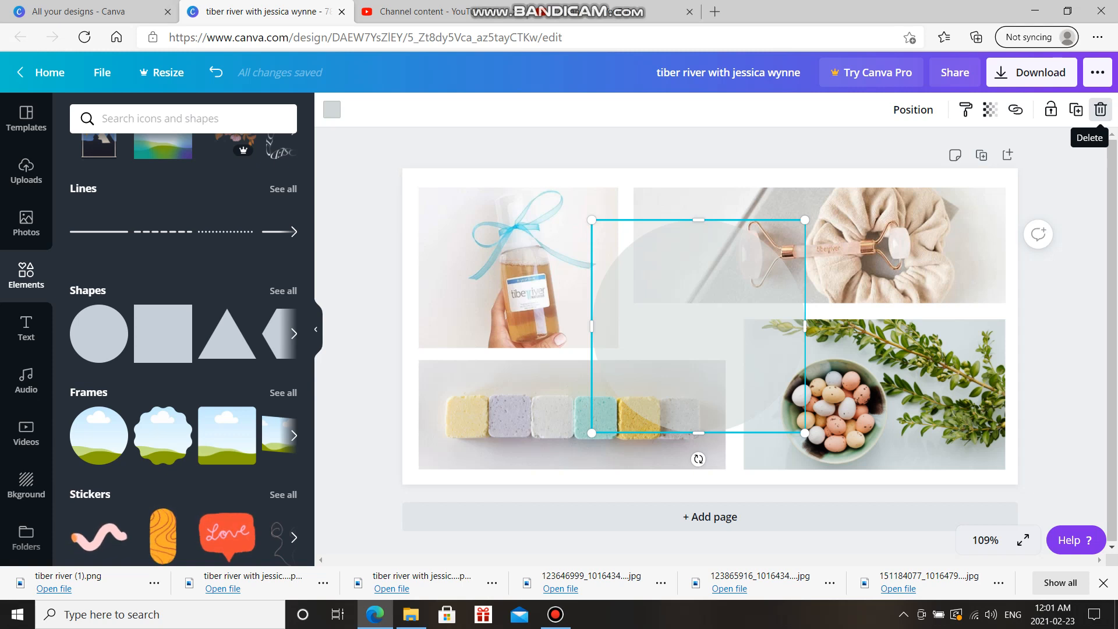
pyautogui.click(1101, 109)
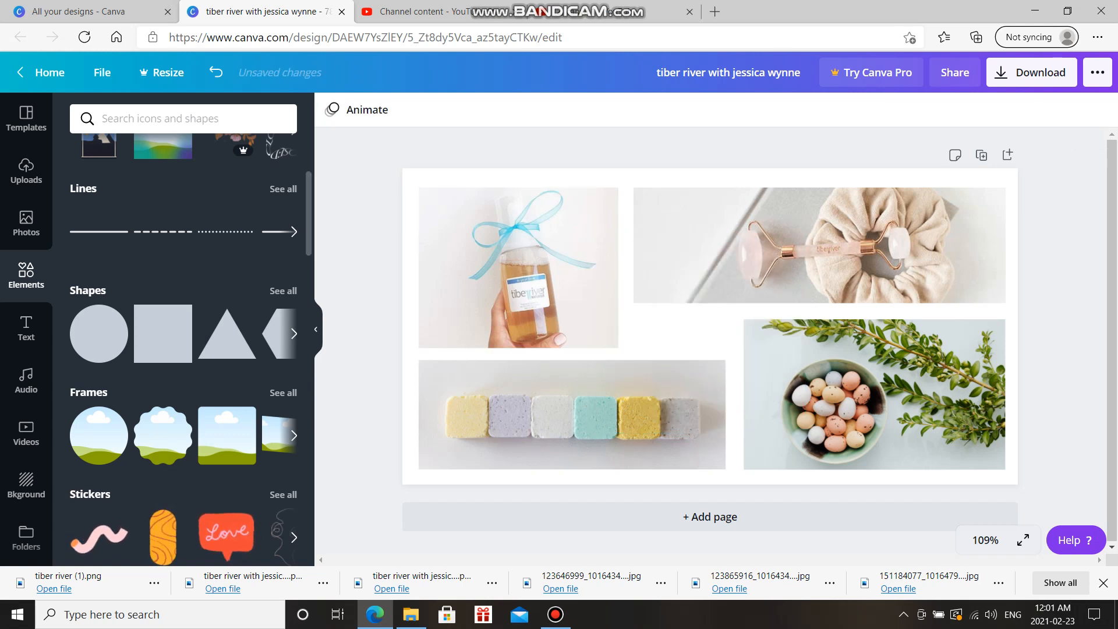
# Add the white brush-stroke shape from Recently used and enlarge it across the collage centre
pyautogui.scroll(4, 183, 338)
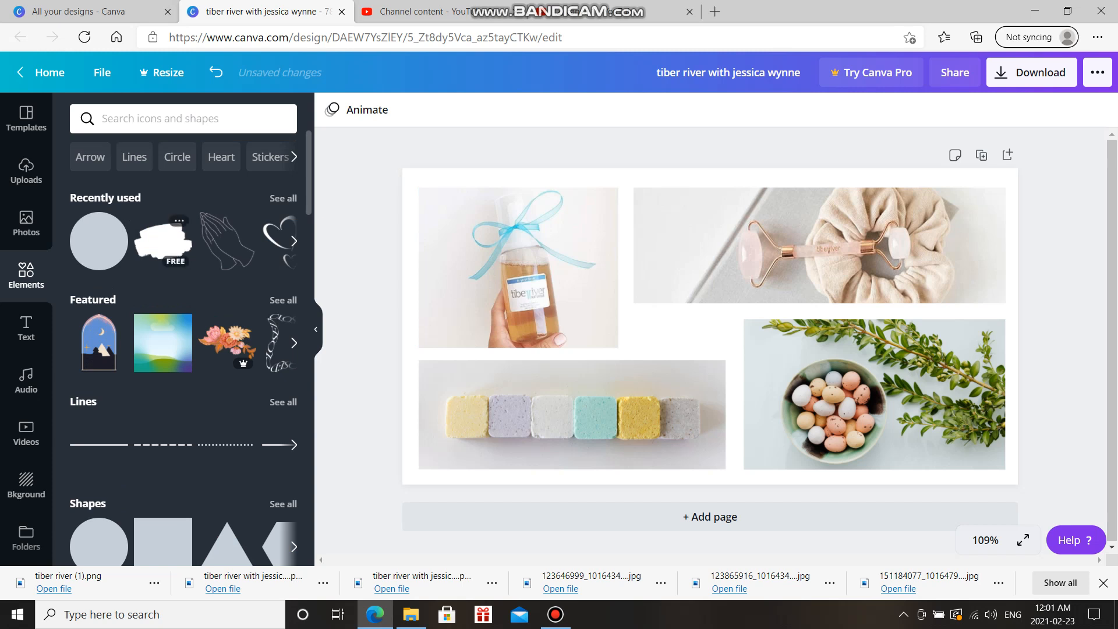
pyautogui.click(163, 239)
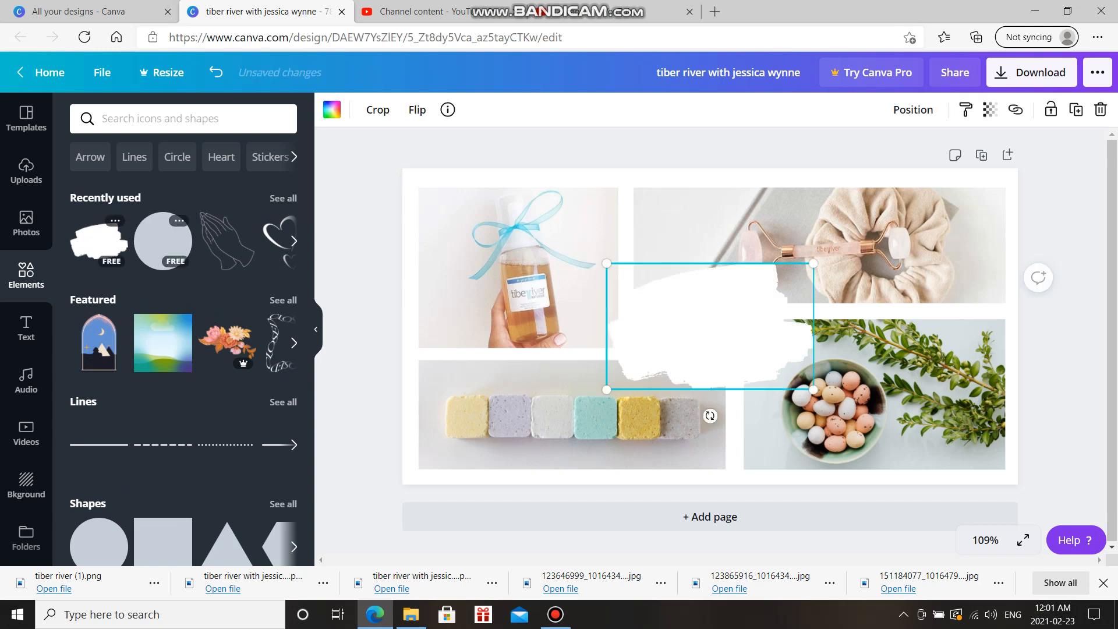
pyautogui.moveTo(606, 263); pyautogui.dragTo(540, 222)
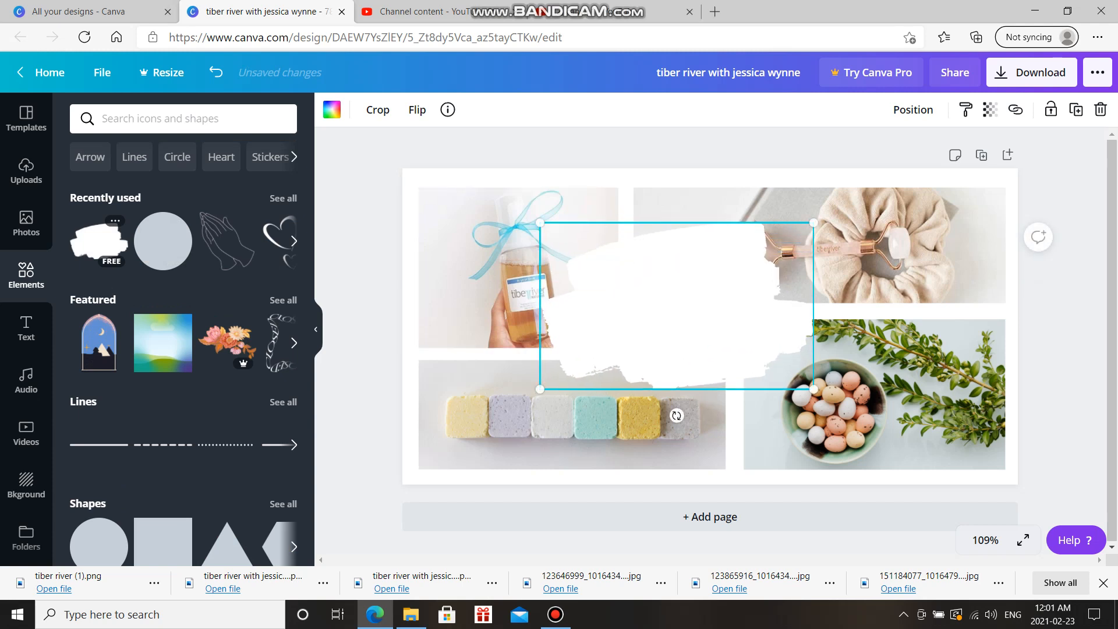
pyautogui.moveTo(813, 388); pyautogui.dragTo(855, 414)
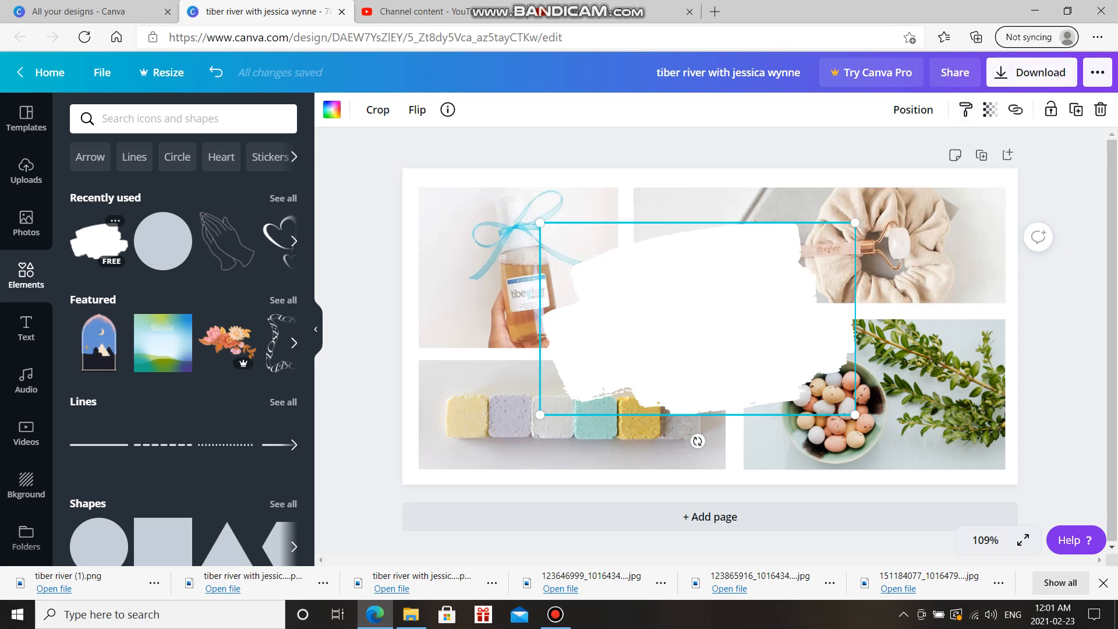
# Set the brush stroke's transparency to about 72 so the photos show through
pyautogui.click(991, 110)
pyautogui.moveTo(941, 154); pyautogui.dragTo(916, 154)
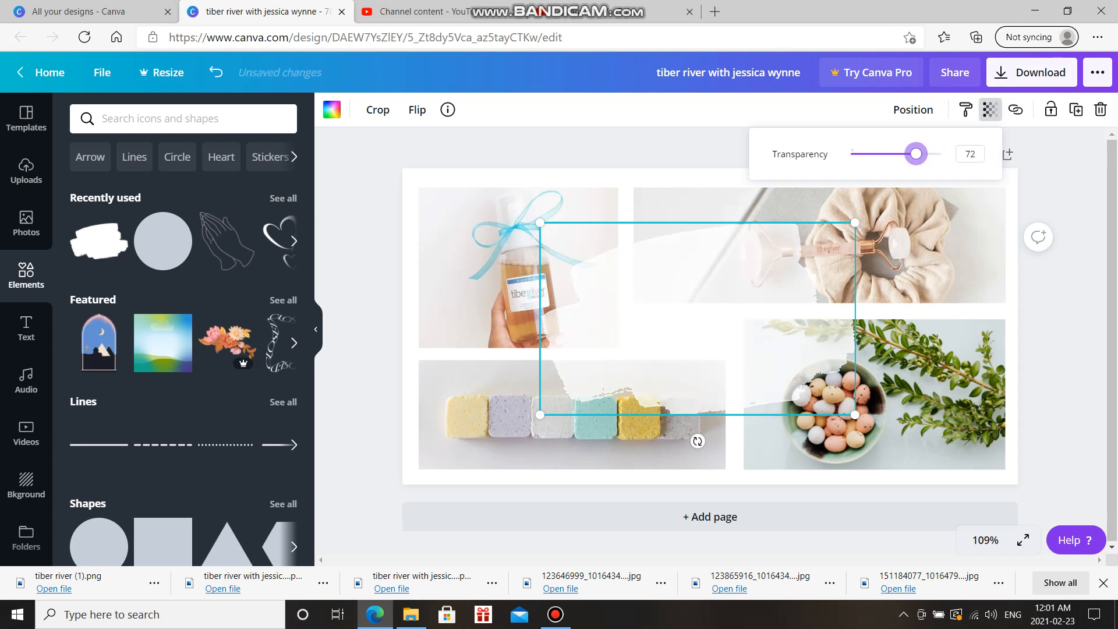
pyautogui.click(1063, 192)
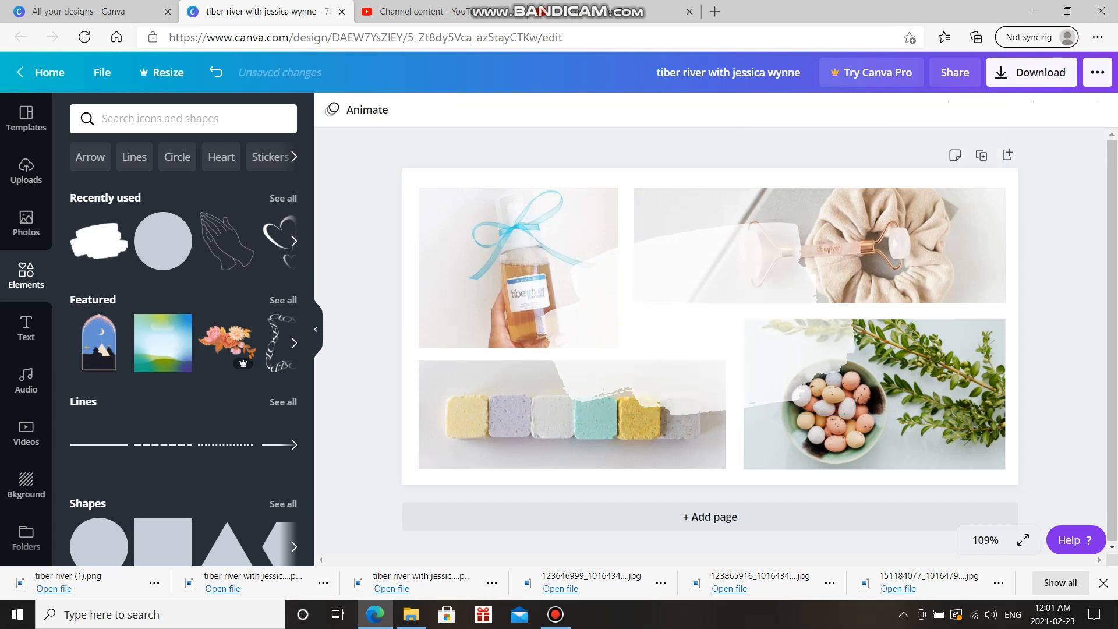
pyautogui.click(697, 311)
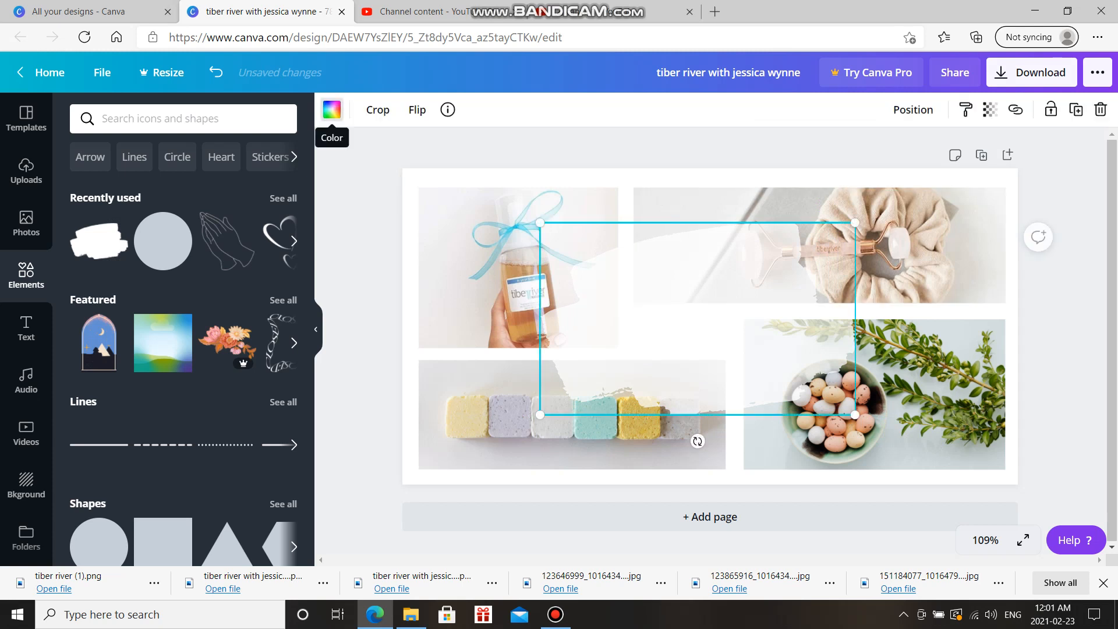
# Check the brush stroke's colour options, then bring up the Text panel with heading and font-combination choices
pyautogui.click(332, 110)
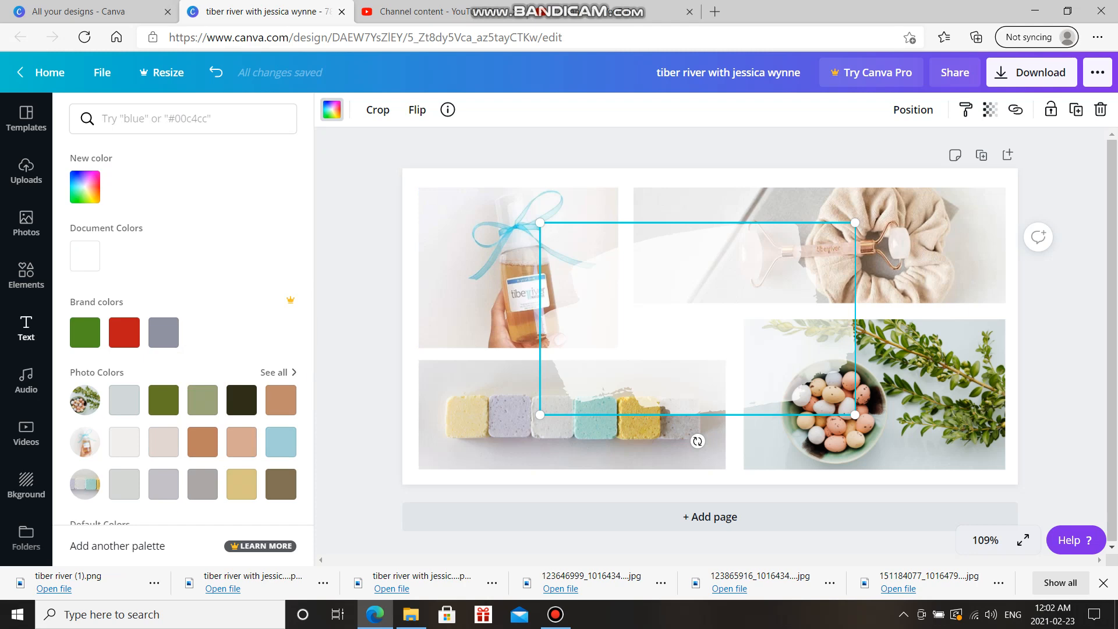
pyautogui.click(26, 329)
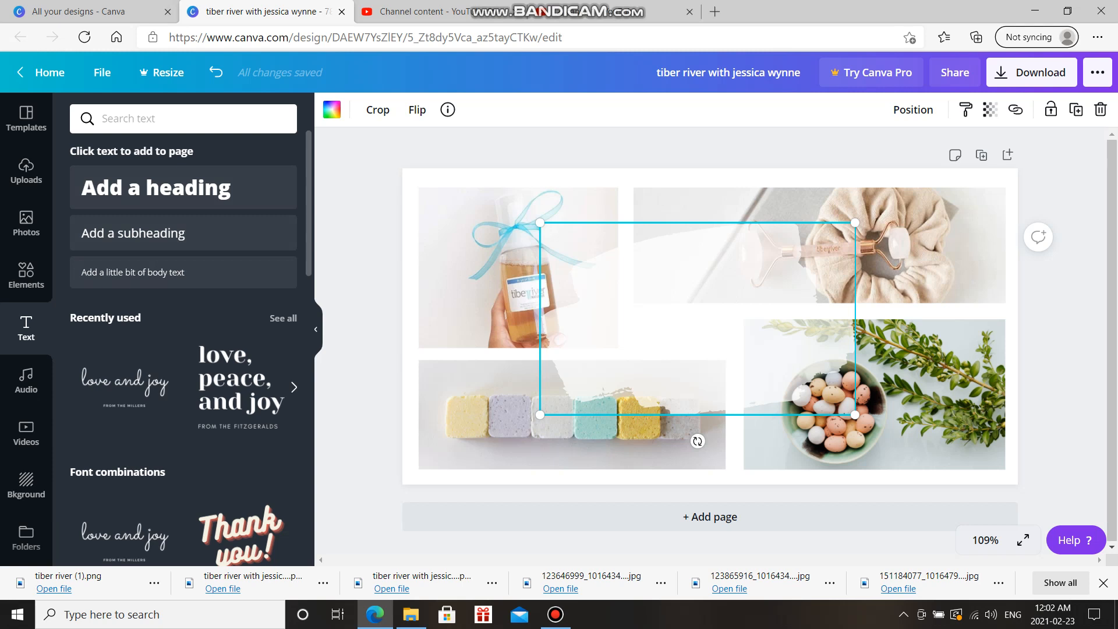
# Browse the font combinations and add the 'love, peace, and joy / FROM THE FITZGERALDS' text to the page
pyautogui.scroll(-7, 184, 349)
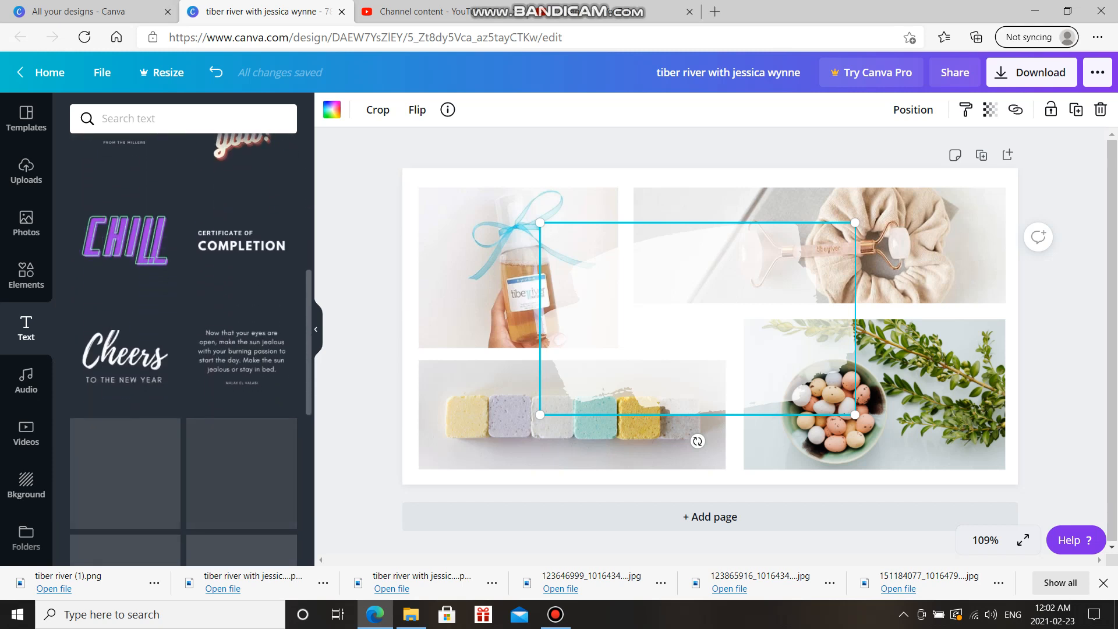
pyautogui.scroll(-5, 183, 349)
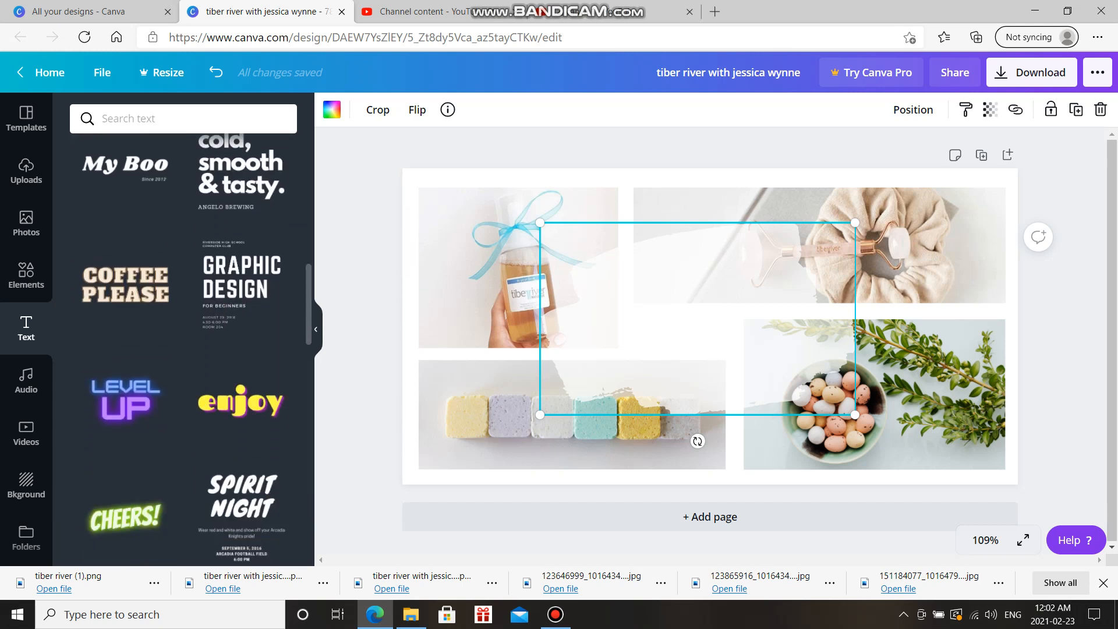
pyautogui.scroll(-1, 184, 349)
pyautogui.scroll(-7, 184, 350)
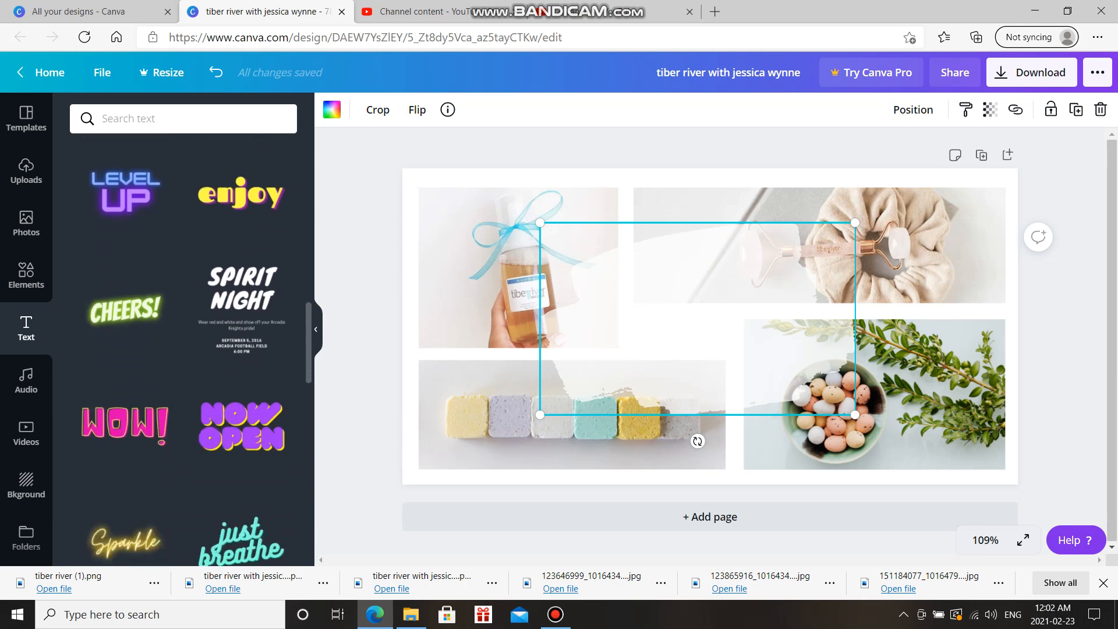
pyautogui.scroll(13, 184, 350)
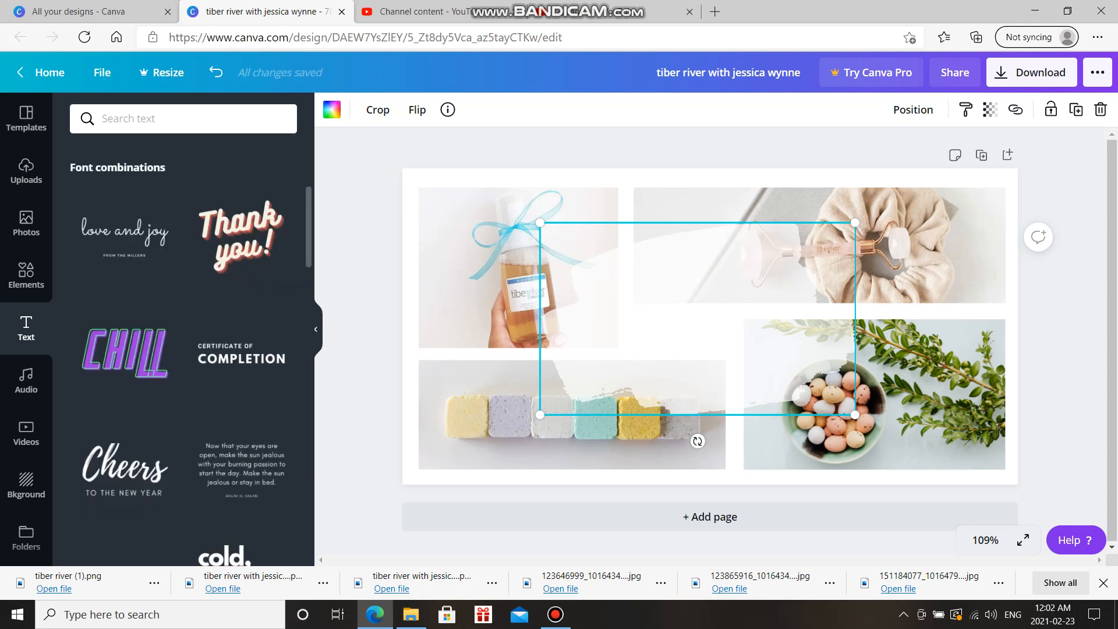
pyautogui.scroll(-10, 183, 349)
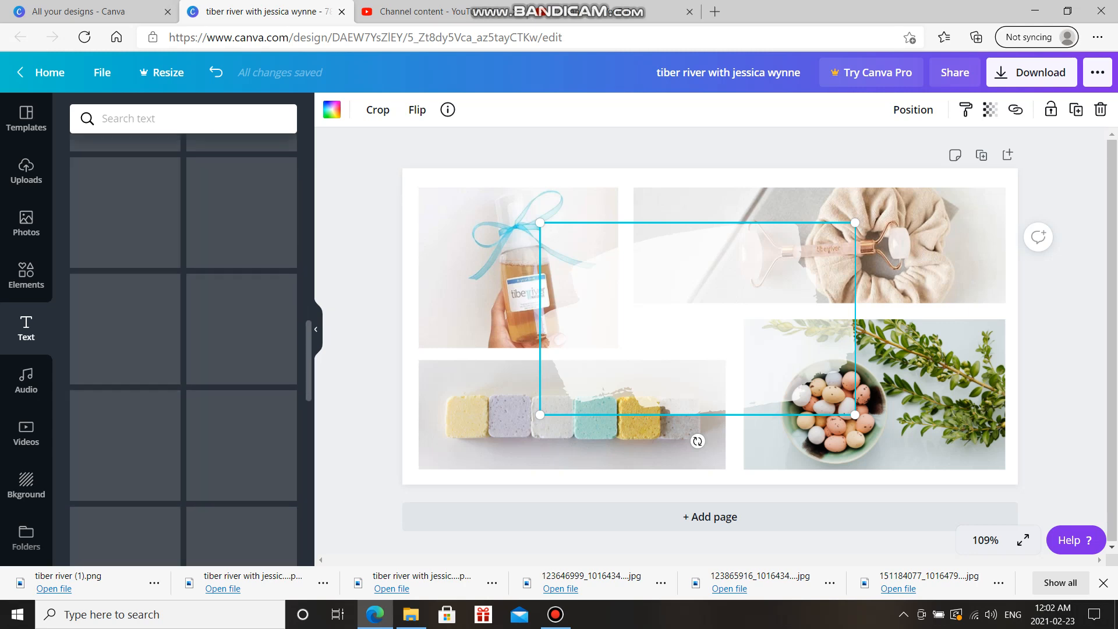
pyautogui.scroll(-5, 242, 378)
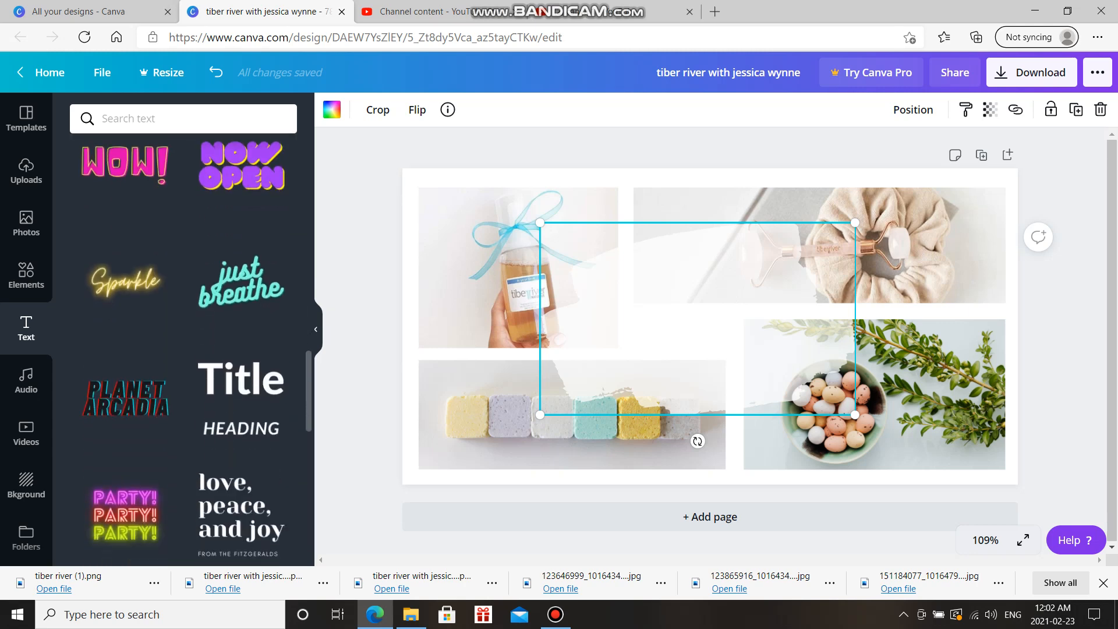
pyautogui.click(242, 419)
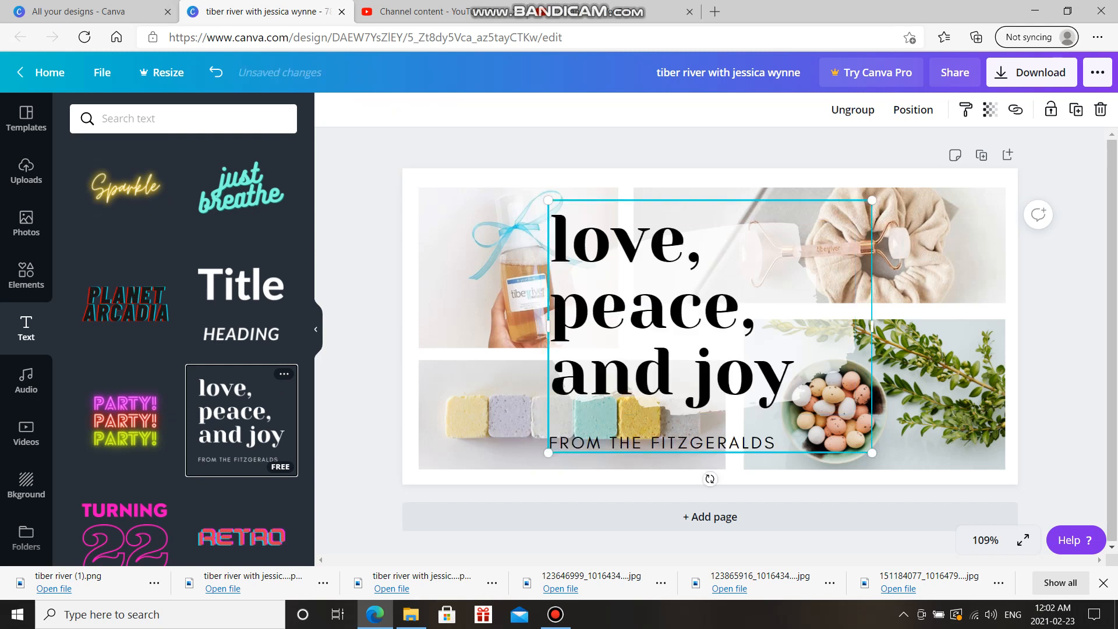
# Shrink the text combination and retype it as 'tiber river' with the host's name as the subtitle
pyautogui.moveTo(547, 200); pyautogui.dragTo(658, 286)
pyautogui.moveTo(728, 360); pyautogui.dragTo(681, 320)
pyautogui.doubleClick(772, 352)
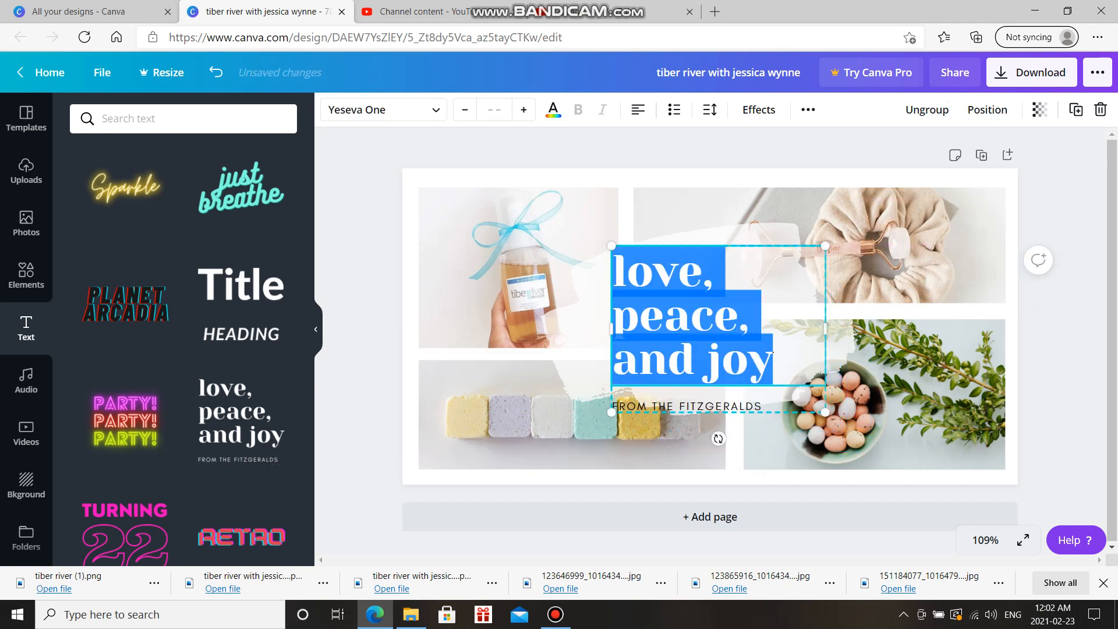
pyautogui.write('tiber ri')
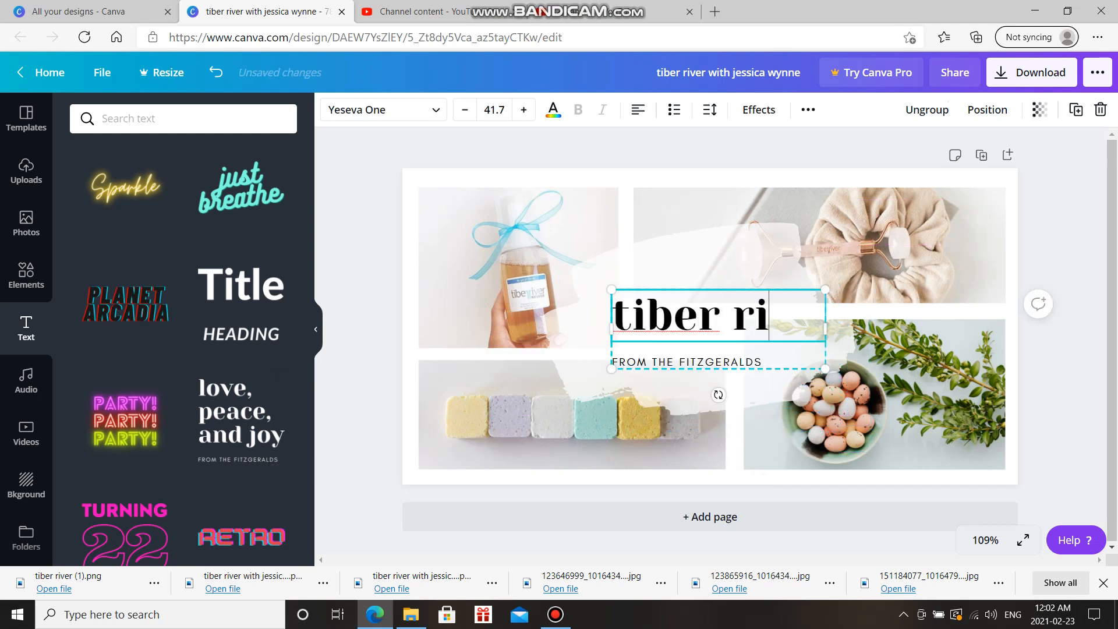
pyautogui.write('ver')
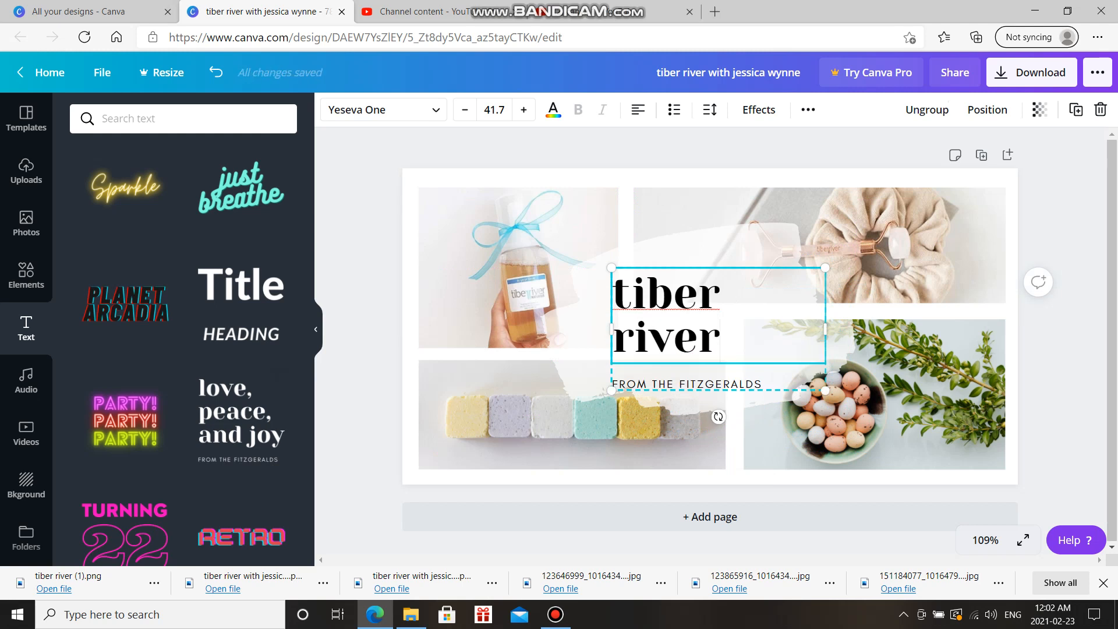
pyautogui.doubleClick(718, 385)
pyautogui.write('WITH ')
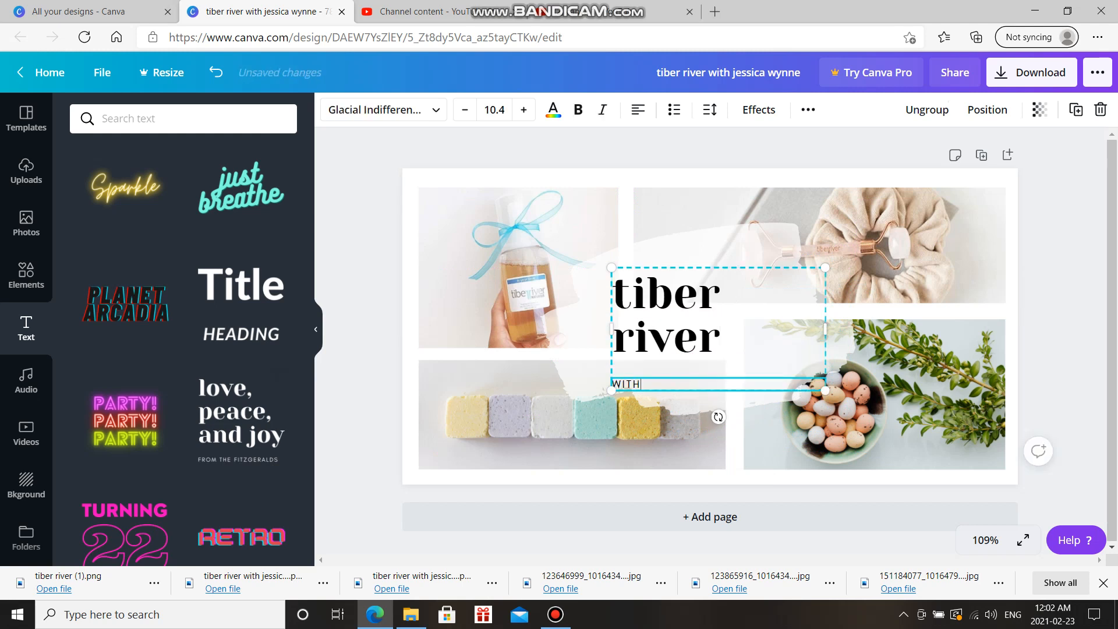
# Fit 'tiber river' on one line and scale it down, then colour the subtitle light tan and the title light blue
pyautogui.moveTo(825, 329); pyautogui.dragTo(856, 330)
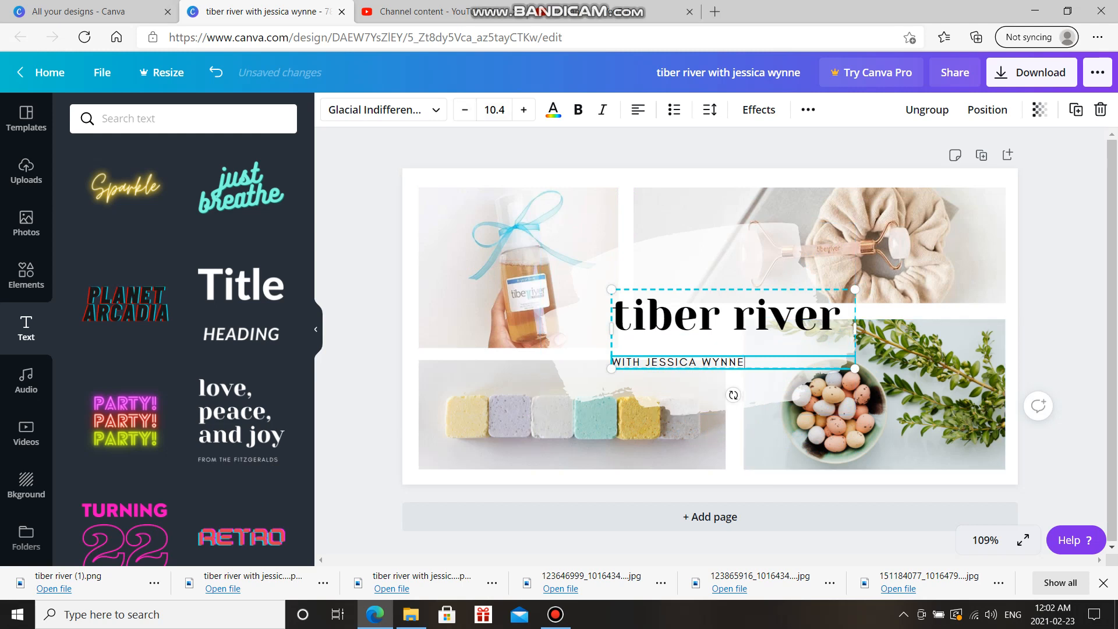
pyautogui.moveTo(854, 368); pyautogui.dragTo(805, 353)
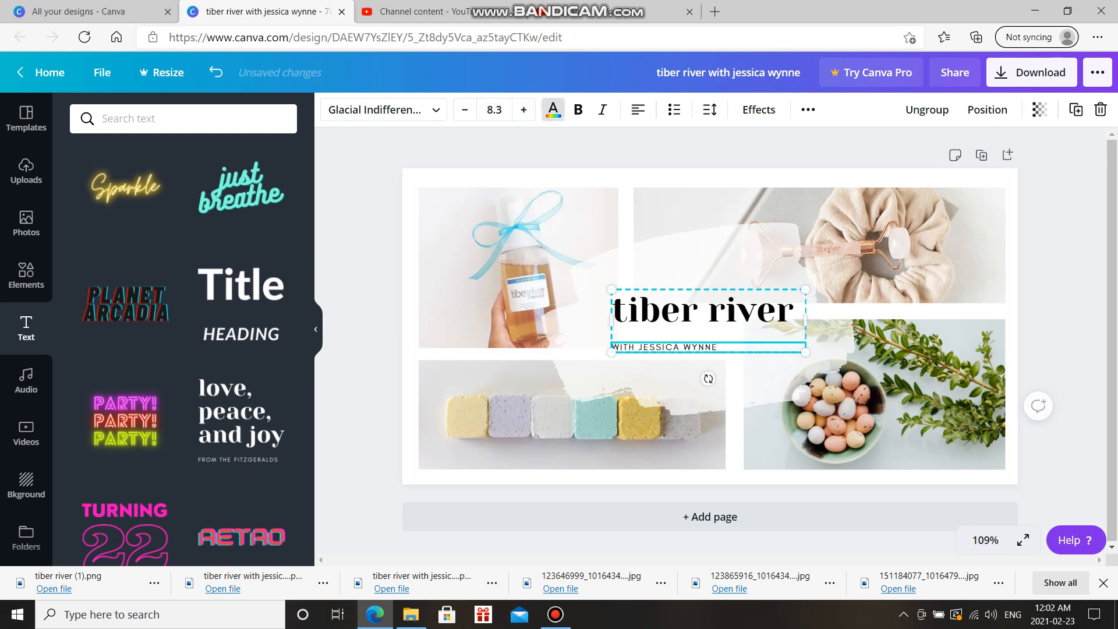
pyautogui.click(553, 110)
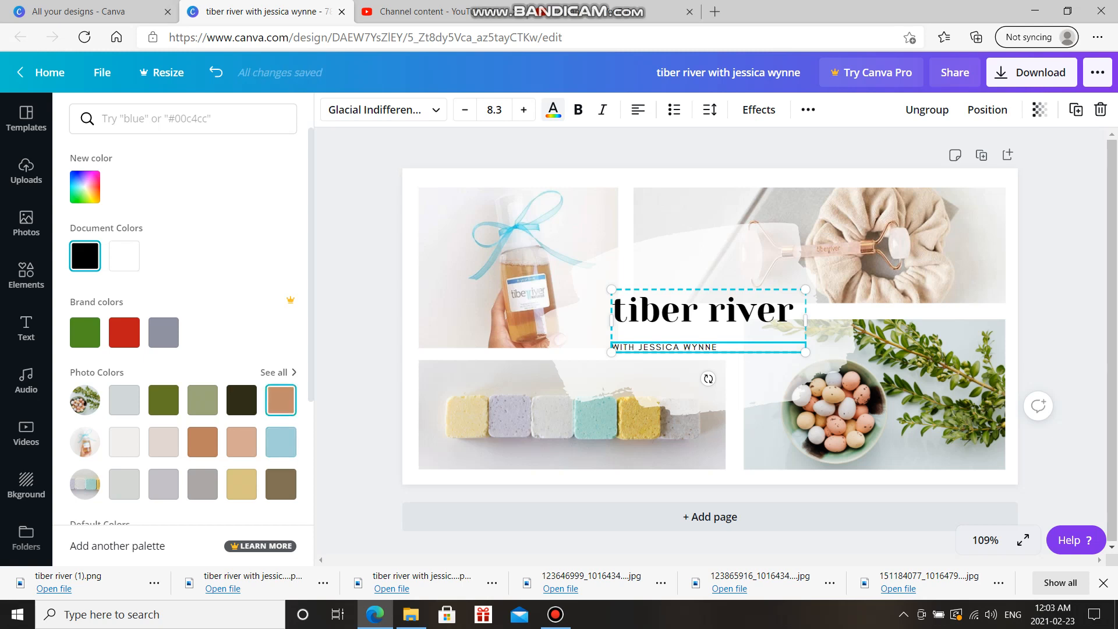
pyautogui.click(241, 441)
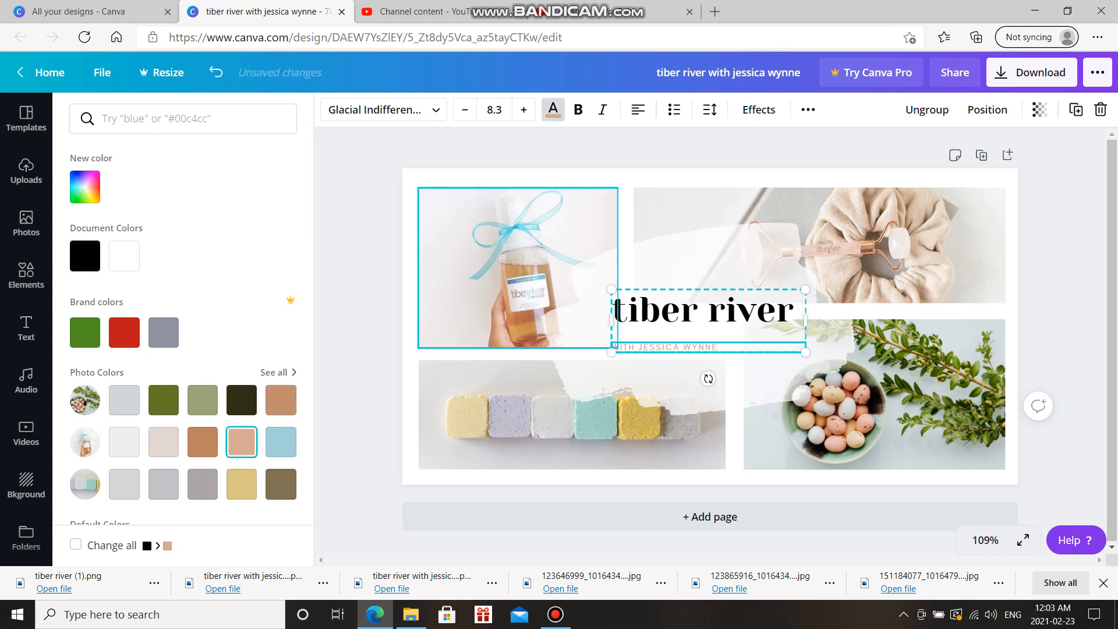
pyautogui.click(704, 310)
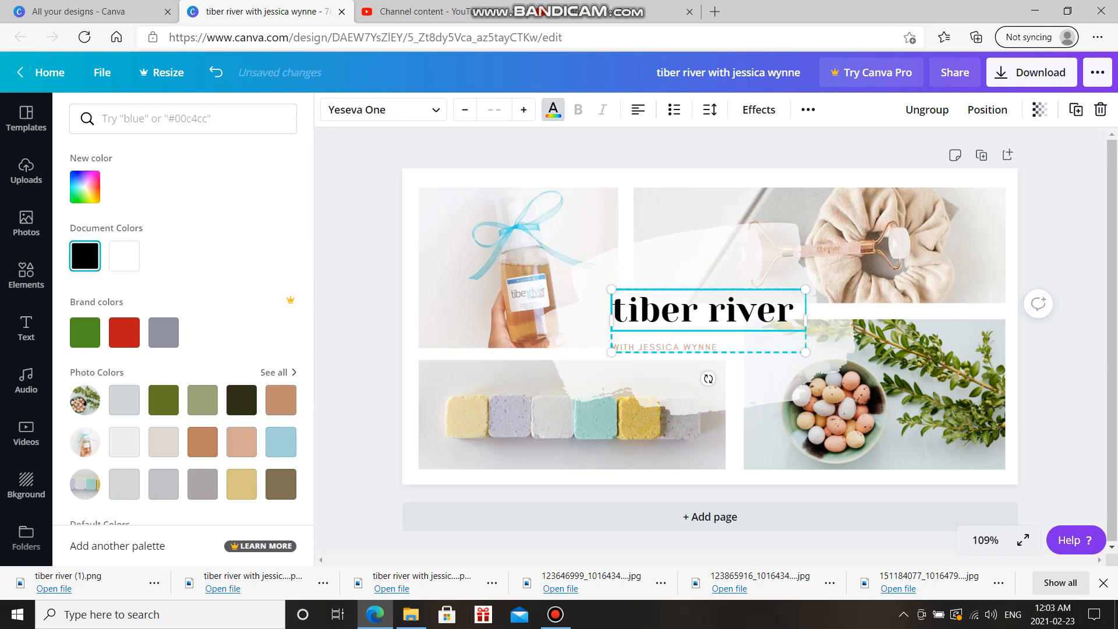
pyautogui.click(281, 441)
# Delete the whole 'tiber river' title-and-subtitle group from the collage
pyautogui.click(364, 314)
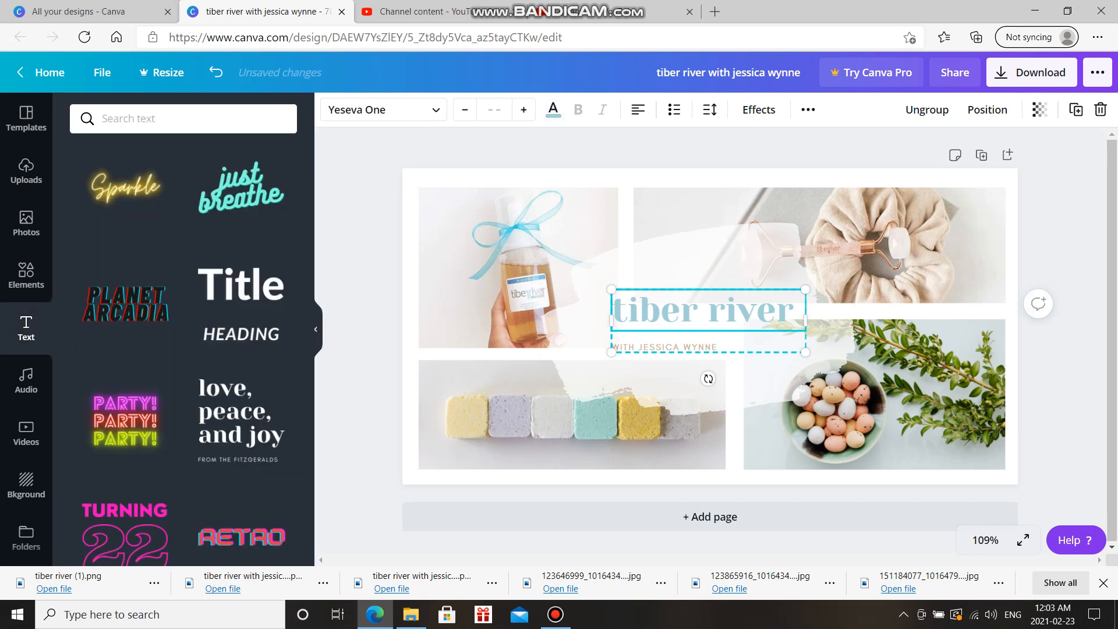
pyautogui.click(364, 313)
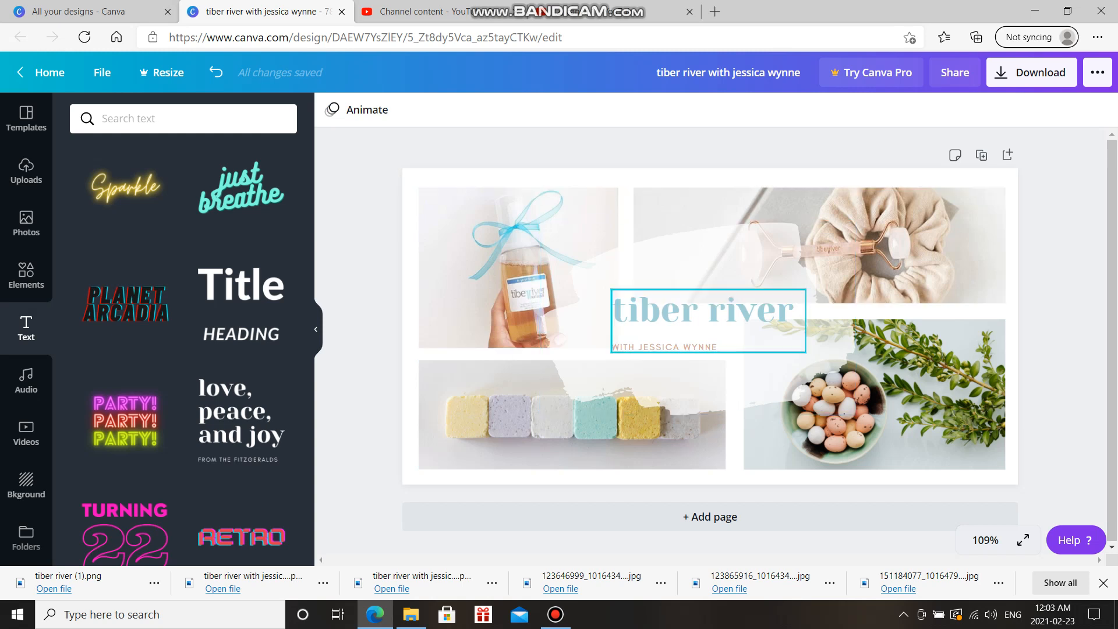
pyautogui.click(708, 310)
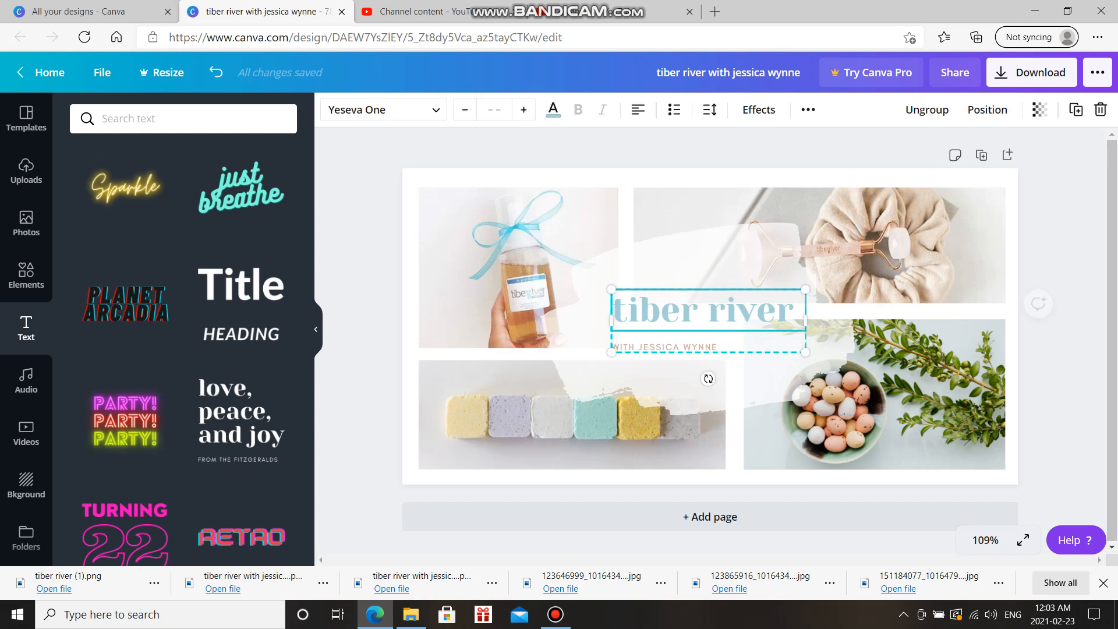
pyautogui.click(1100, 109)
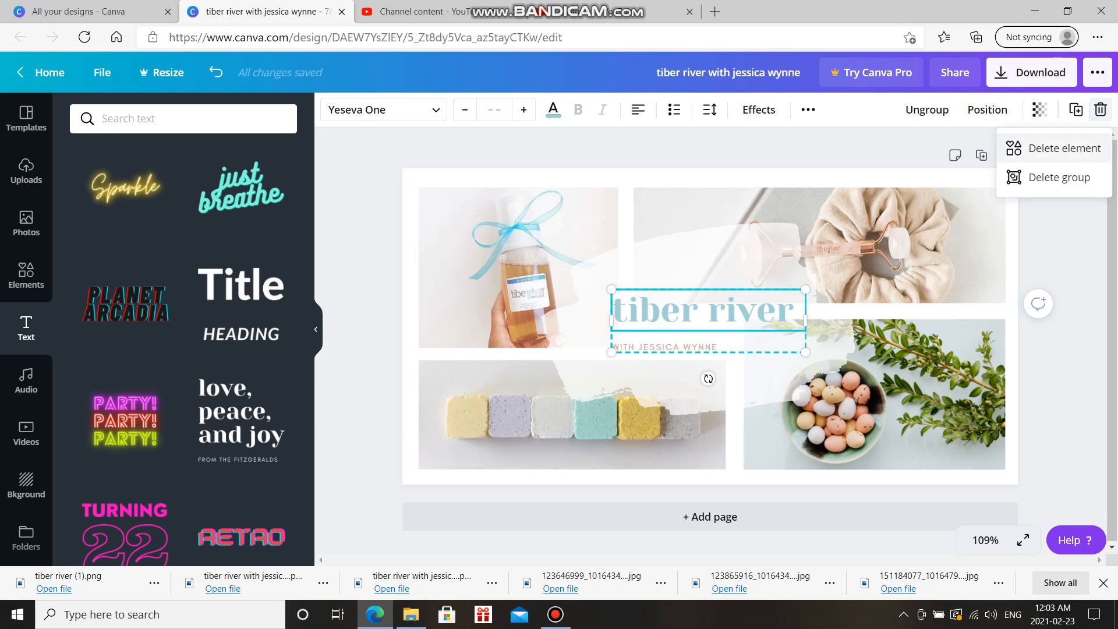
pyautogui.click(1059, 177)
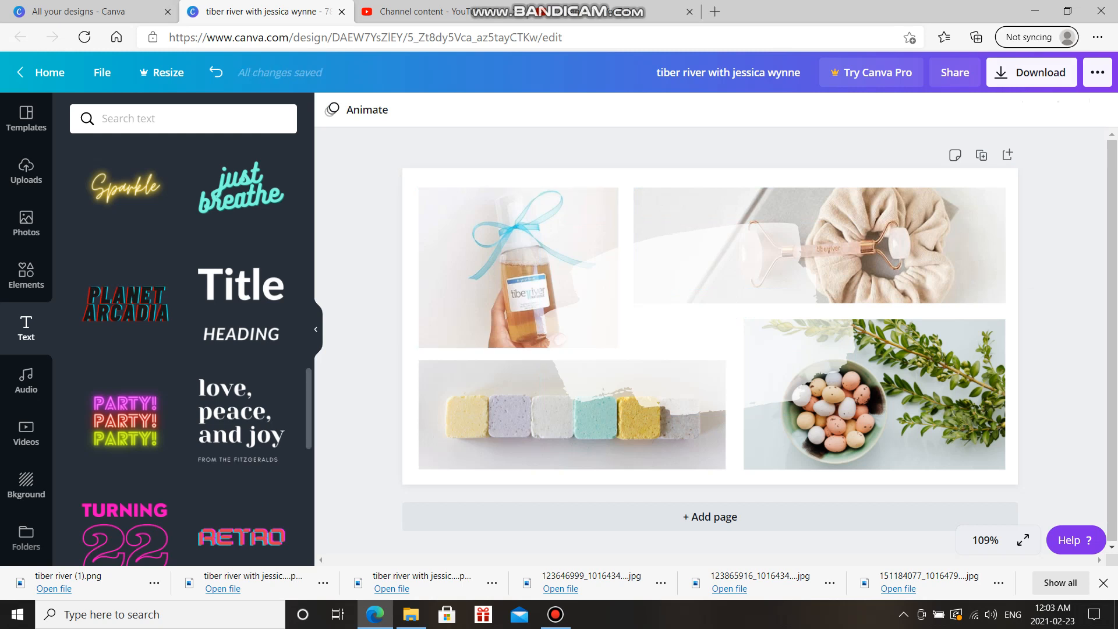
pyautogui.scroll(20, 184, 349)
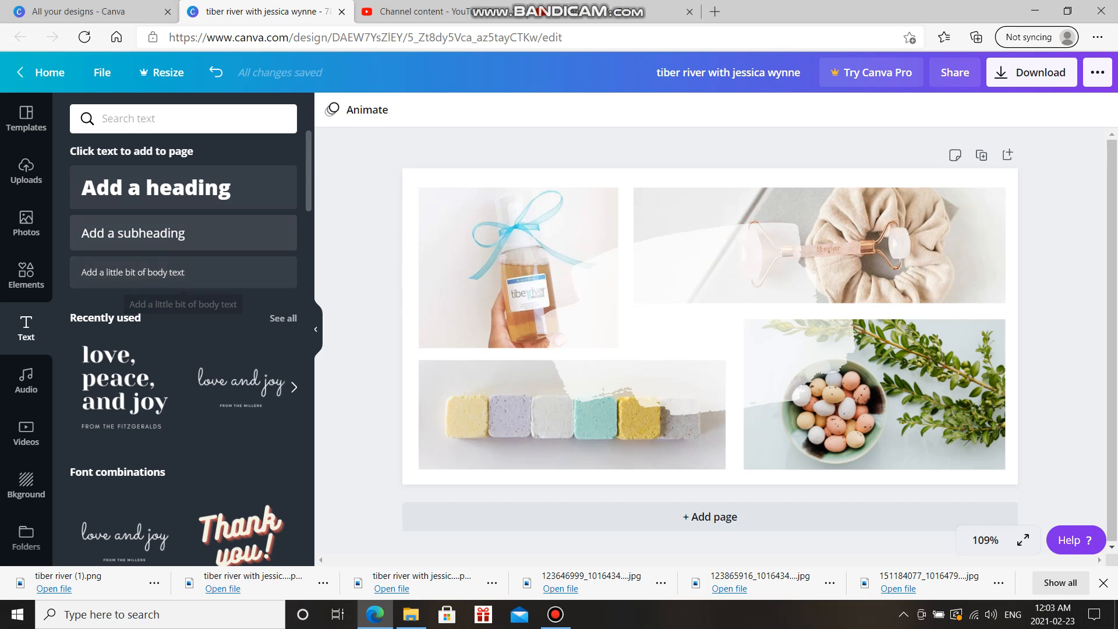
# Add a subheading reading 'tiber river with' plus the host's name, and move it up between the top photos
pyautogui.click(183, 239)
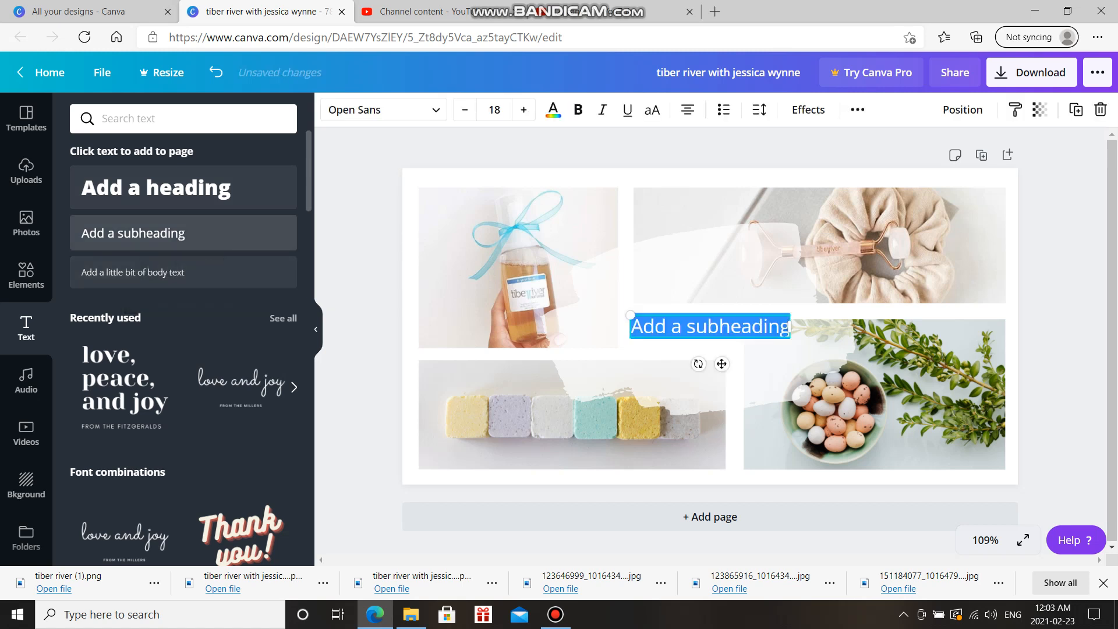
pyautogui.write('tiber')
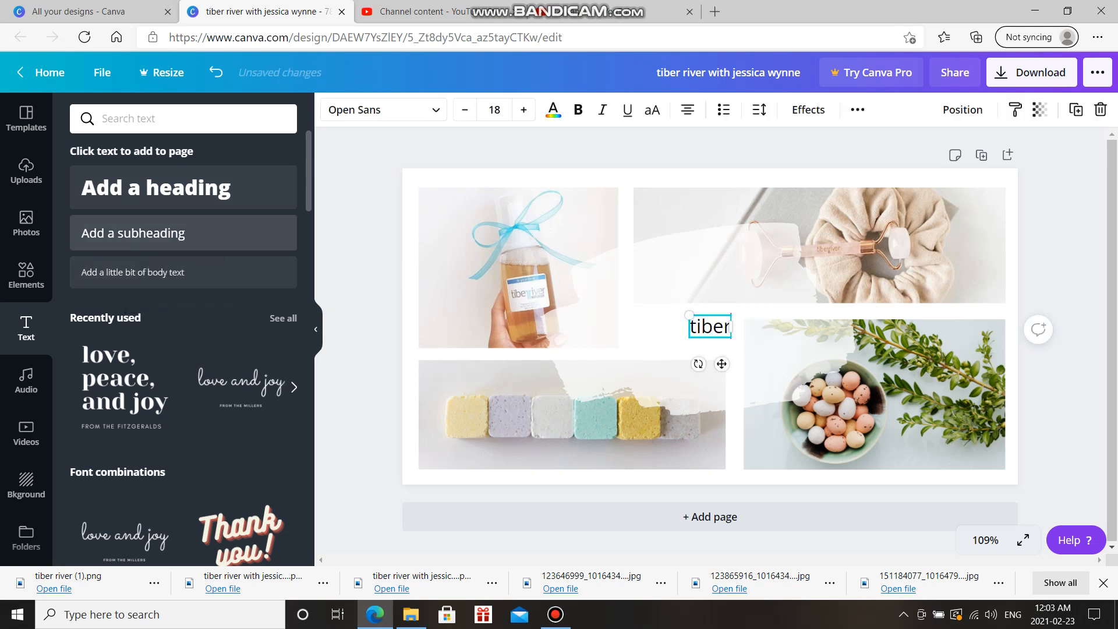
pyautogui.write(' river with')
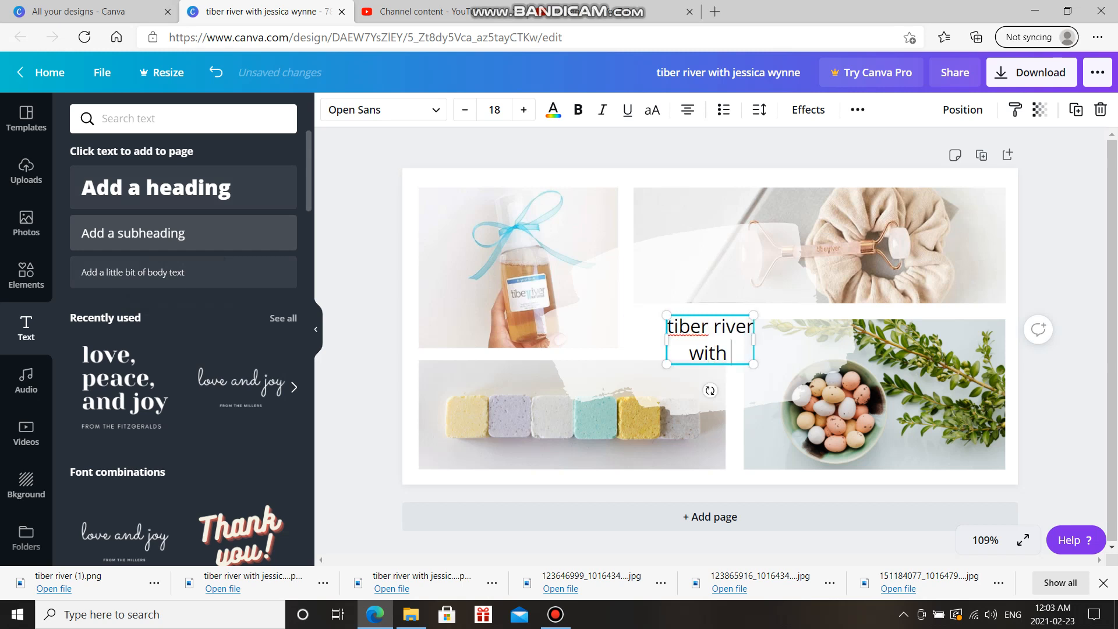
pyautogui.press('Return')
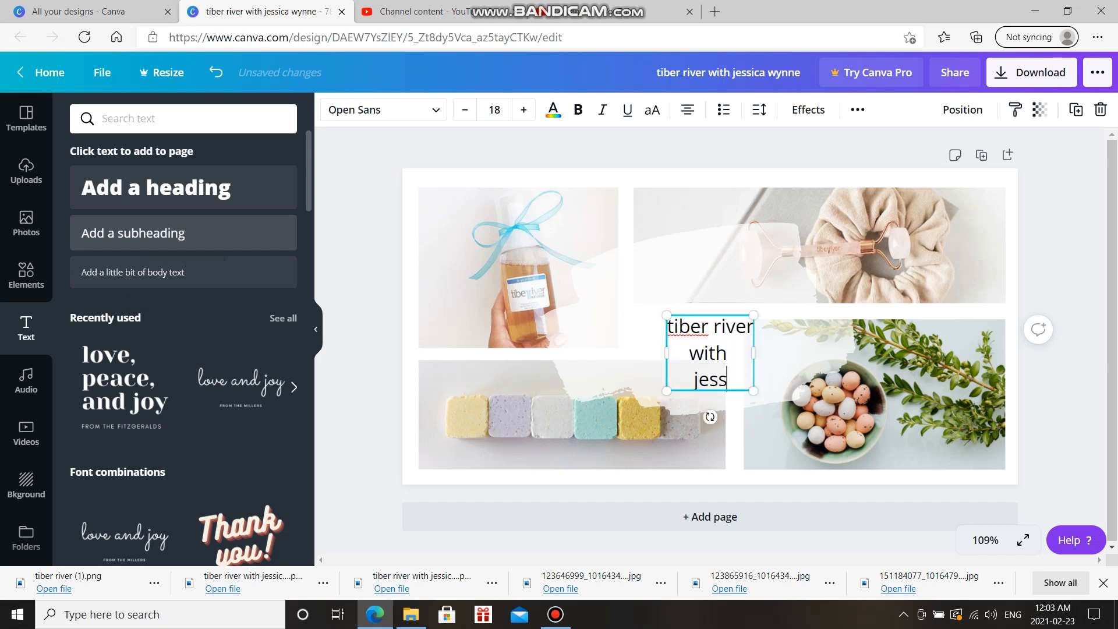
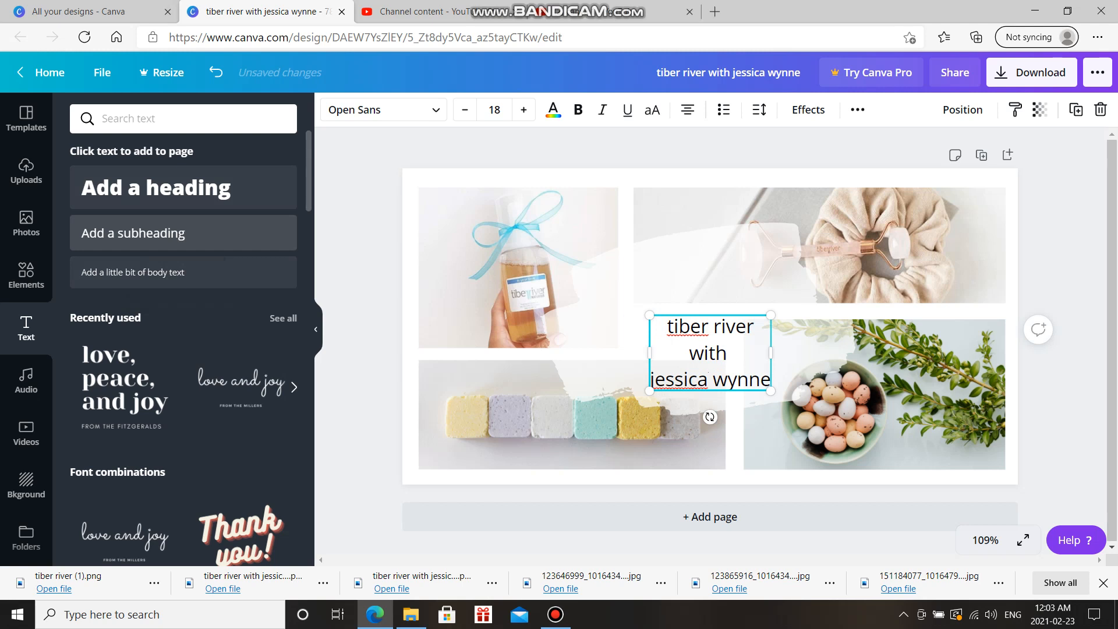
pyautogui.click(711, 379)
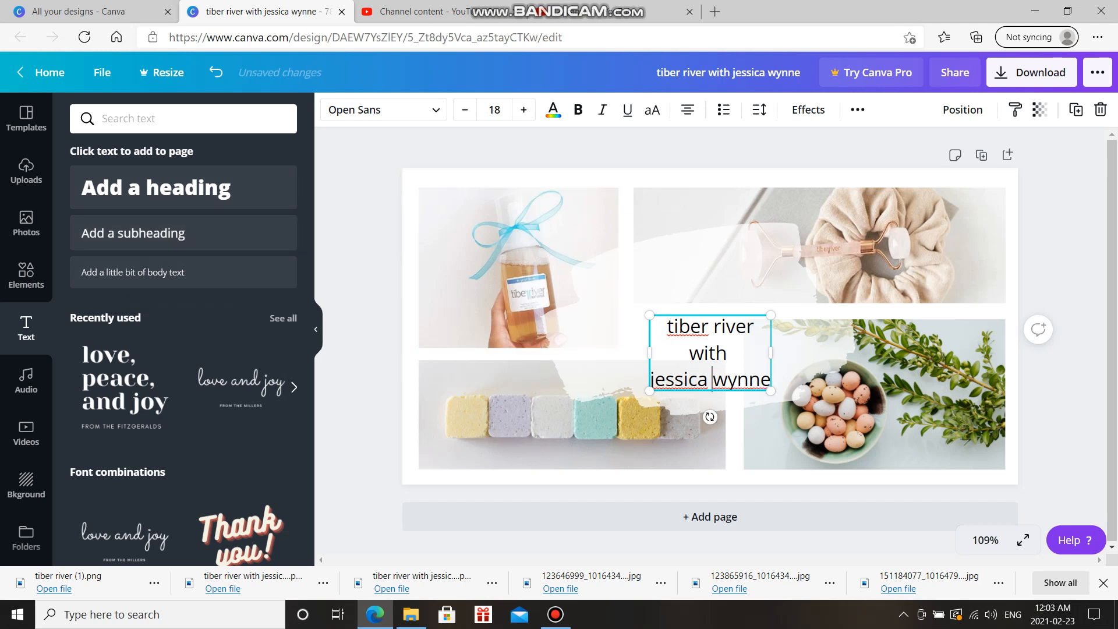
pyautogui.moveTo(707, 352); pyautogui.dragTo(699, 319)
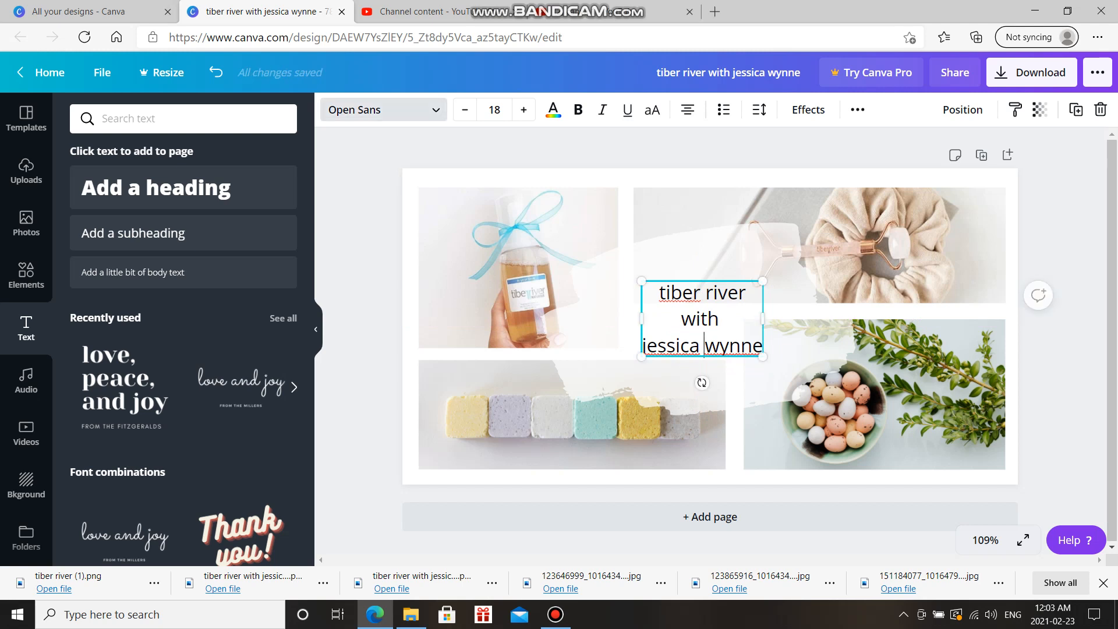
# Search the fonts for 'calligraphy' and apply Charmonman to the name line
pyautogui.click(383, 110)
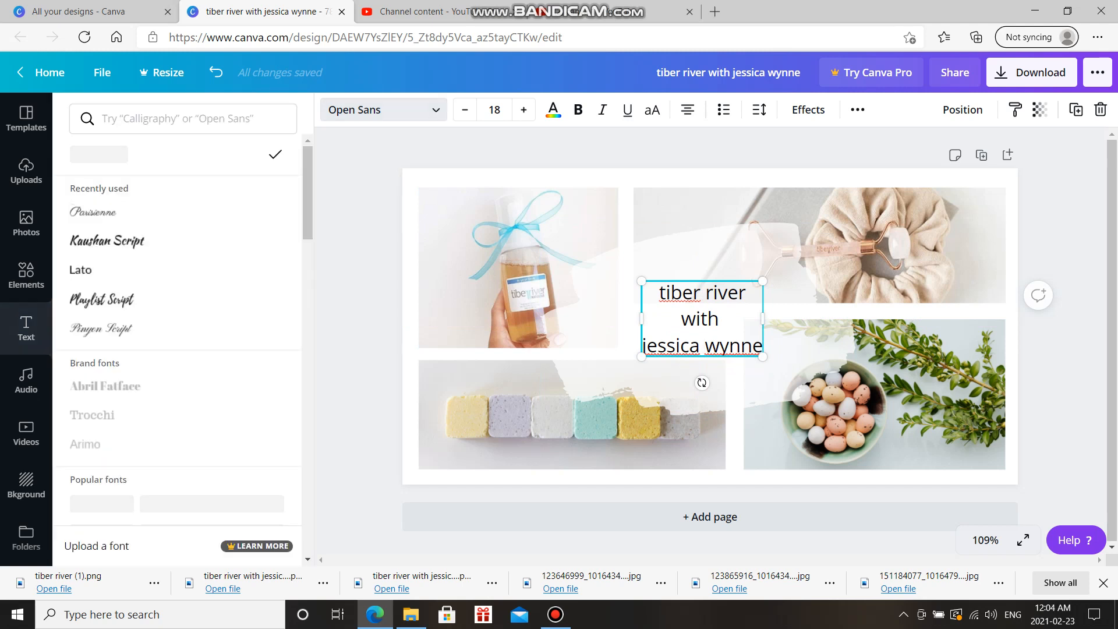
pyautogui.scroll(-10, 177, 338)
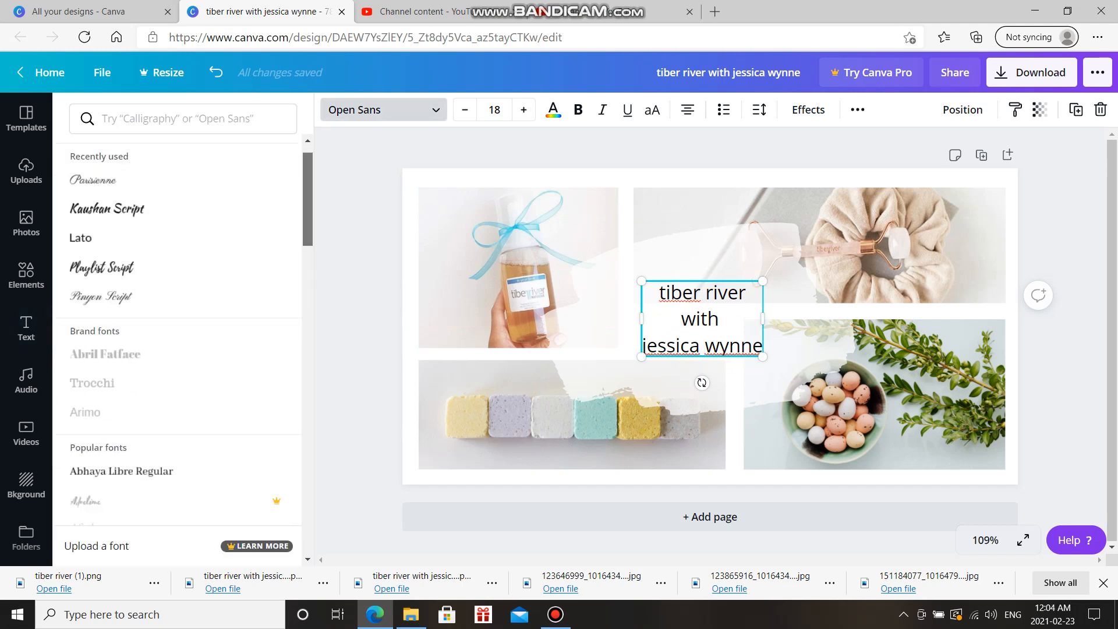
pyautogui.scroll(-12, 178, 337)
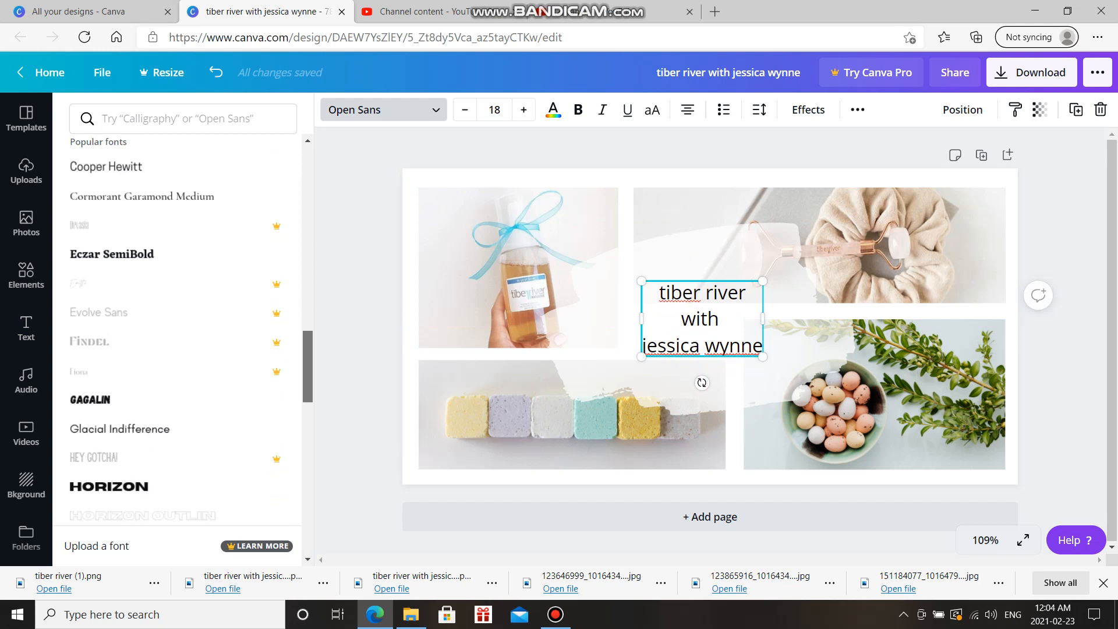
pyautogui.scroll(-12, 178, 338)
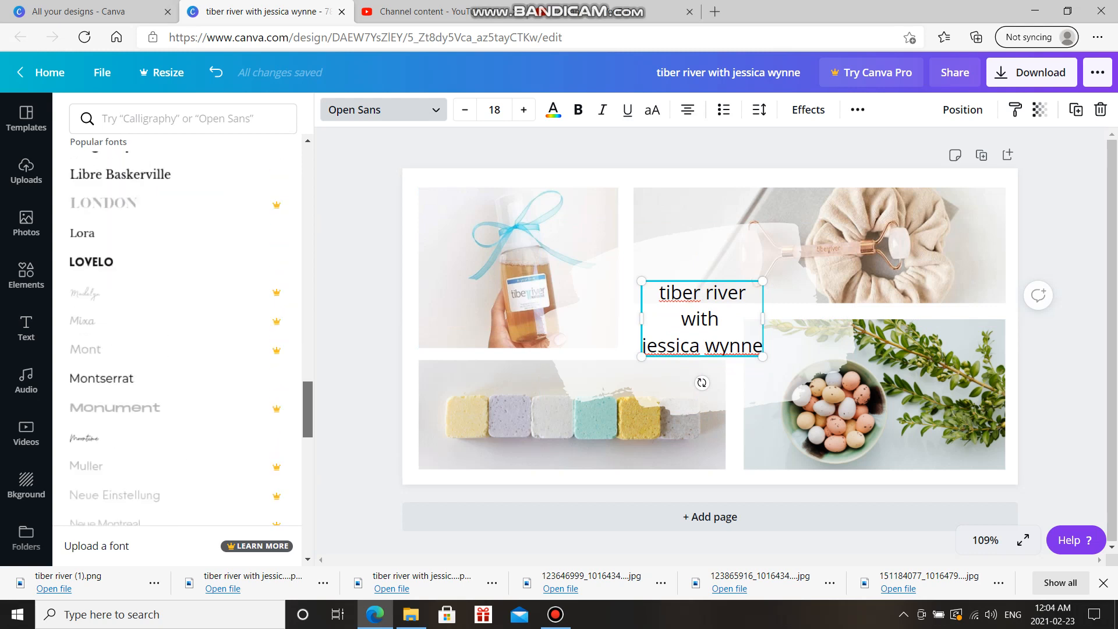
pyautogui.moveTo(307, 257); pyautogui.dragTo(307, 171)
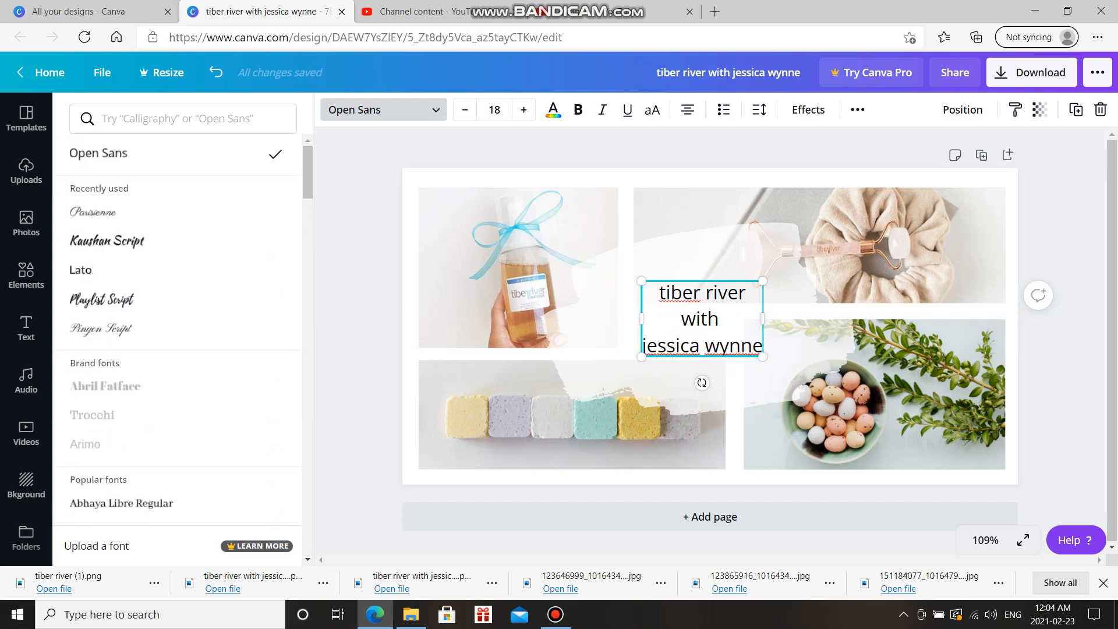
pyautogui.click(183, 118)
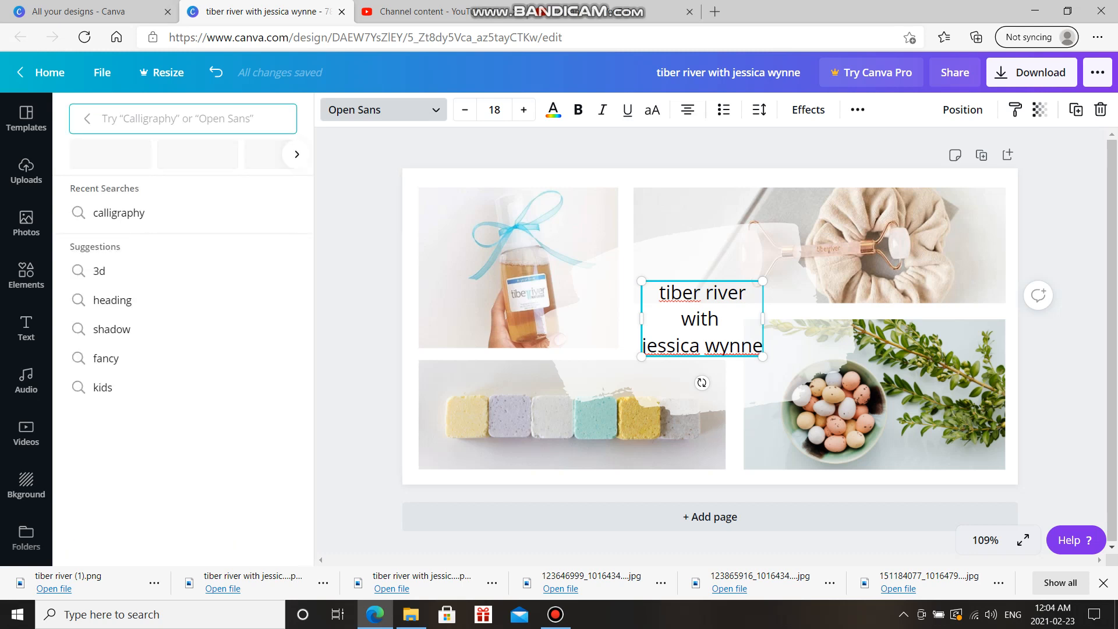
pyautogui.write('calligraphy')
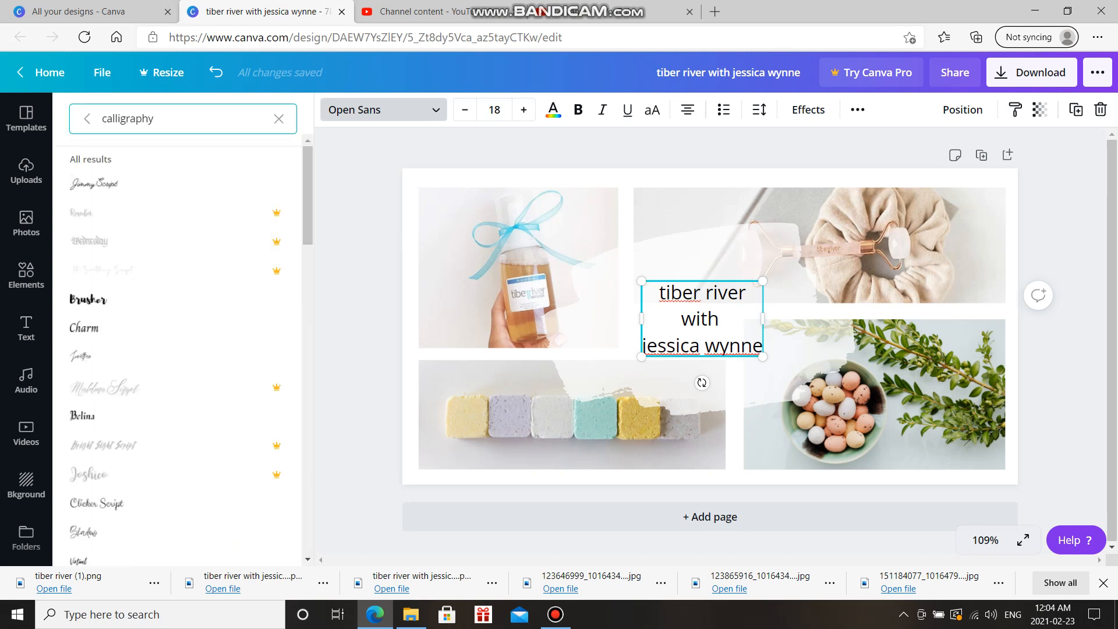
pyautogui.scroll(-10, 183, 349)
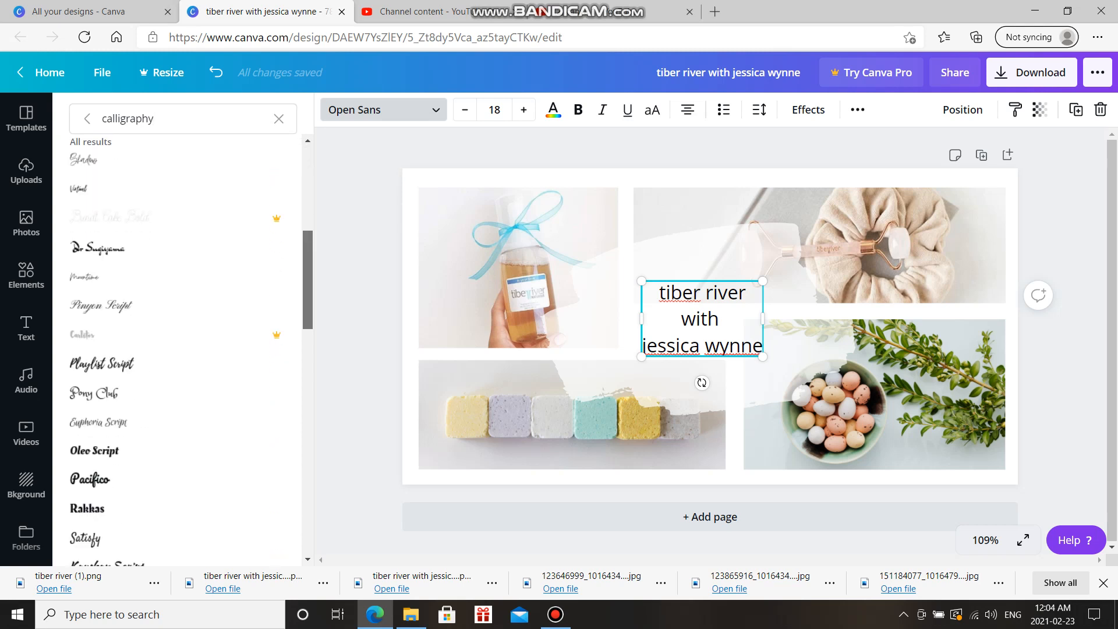
pyautogui.scroll(-10, 183, 350)
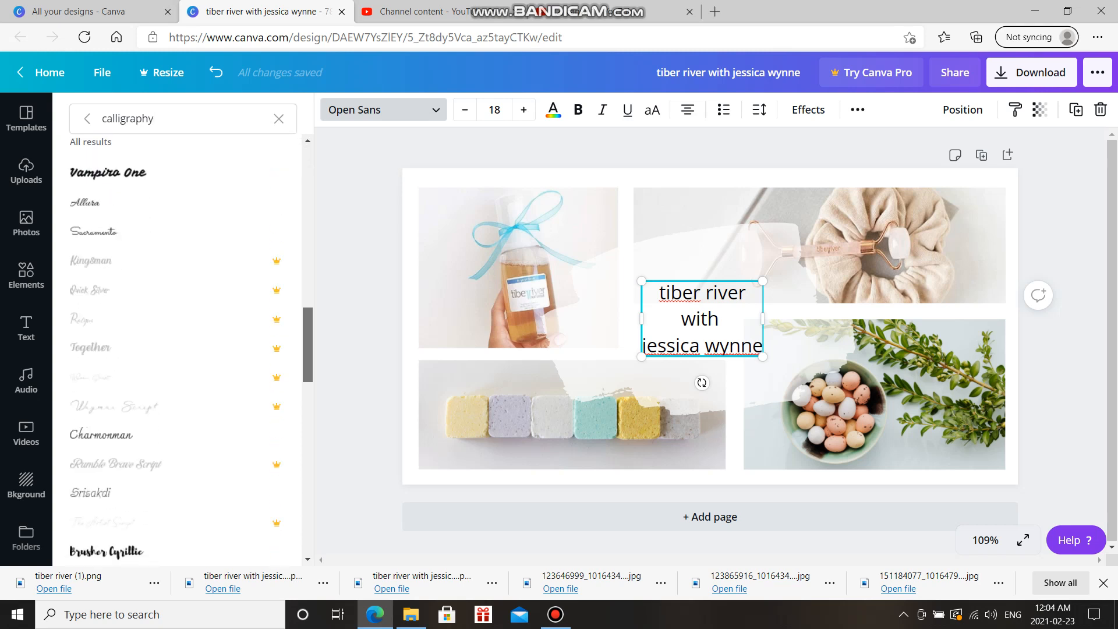
pyautogui.scroll(-7, 182, 349)
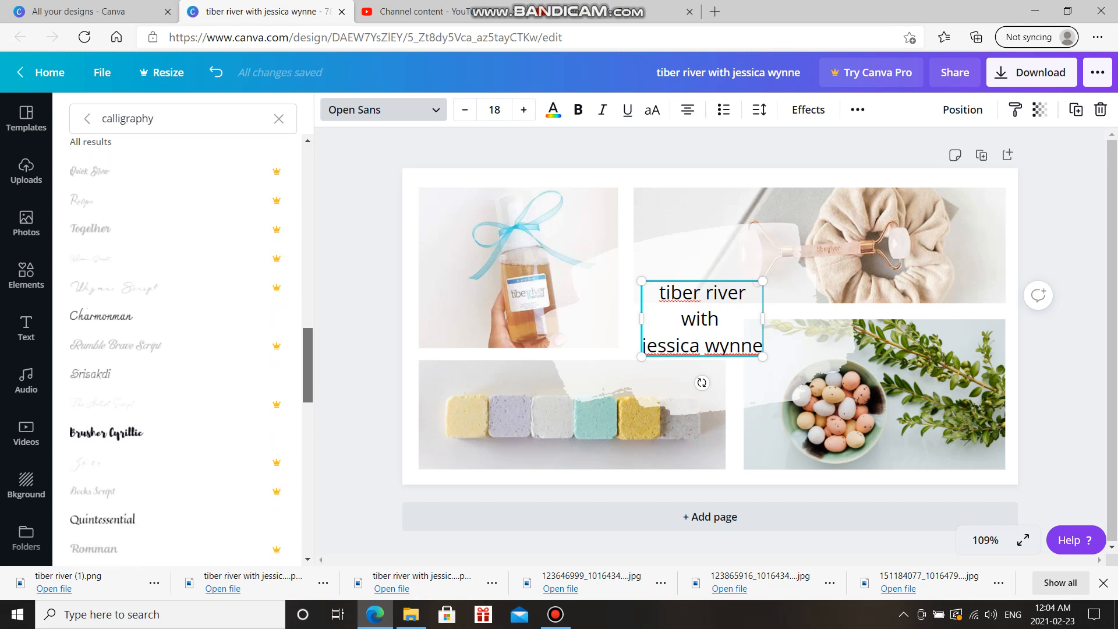
pyautogui.scroll(-4, 183, 350)
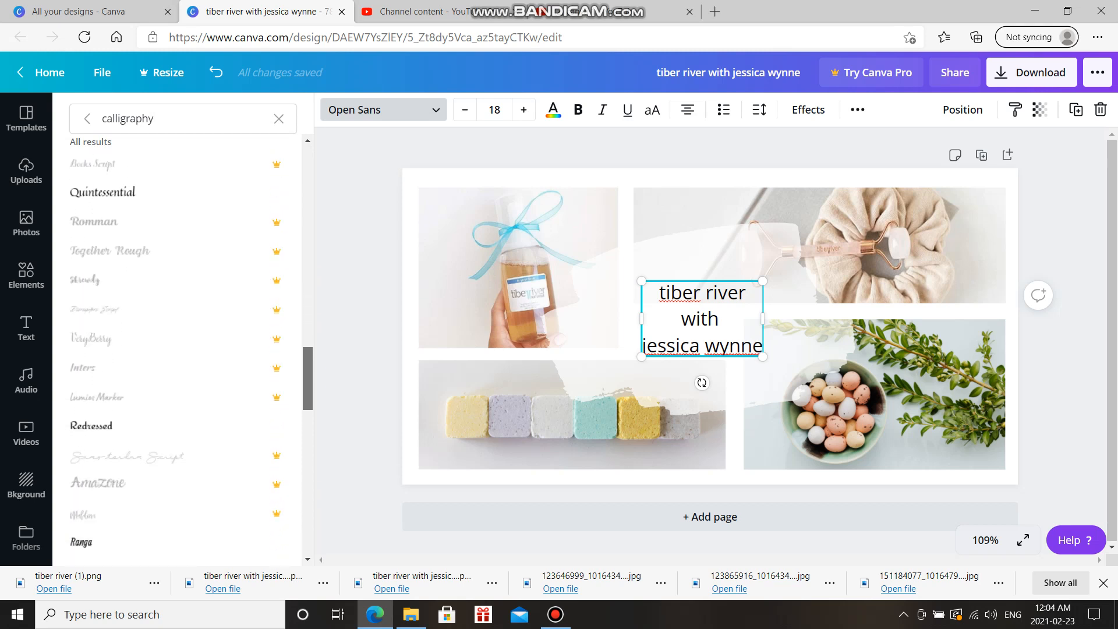
pyautogui.scroll(-2, 183, 349)
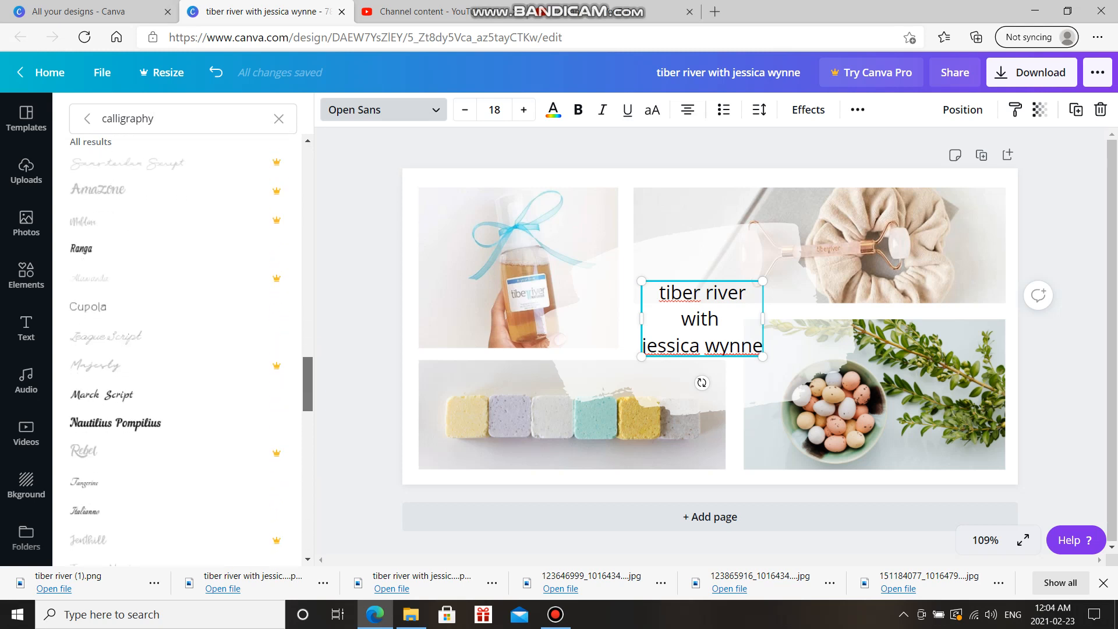
pyautogui.scroll(8, 183, 350)
pyautogui.scroll(3, 174, 388)
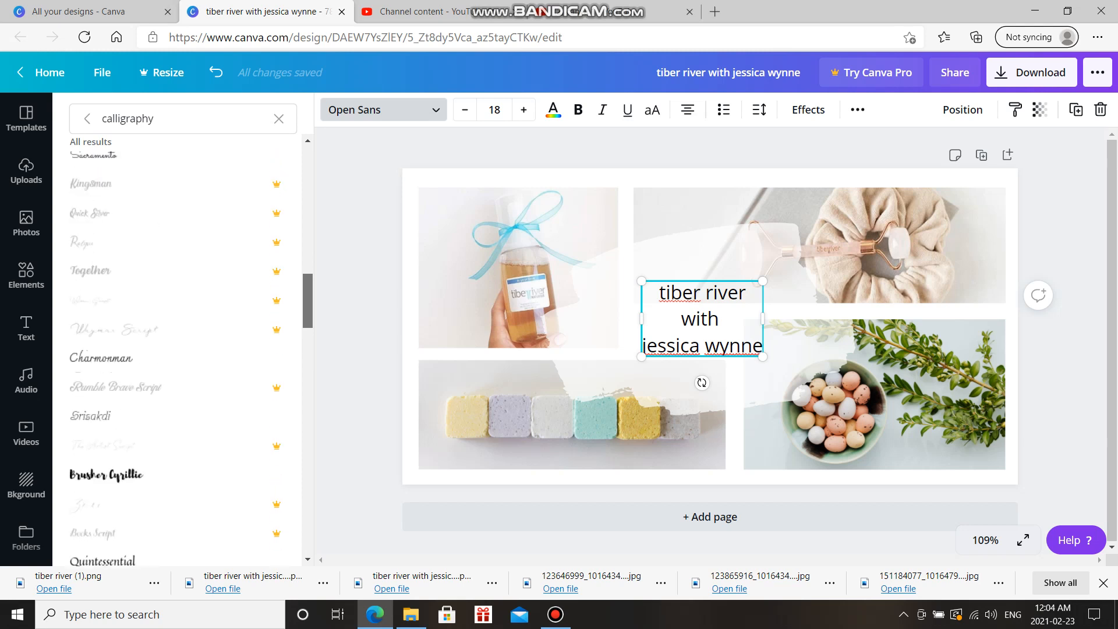
pyautogui.click(145, 358)
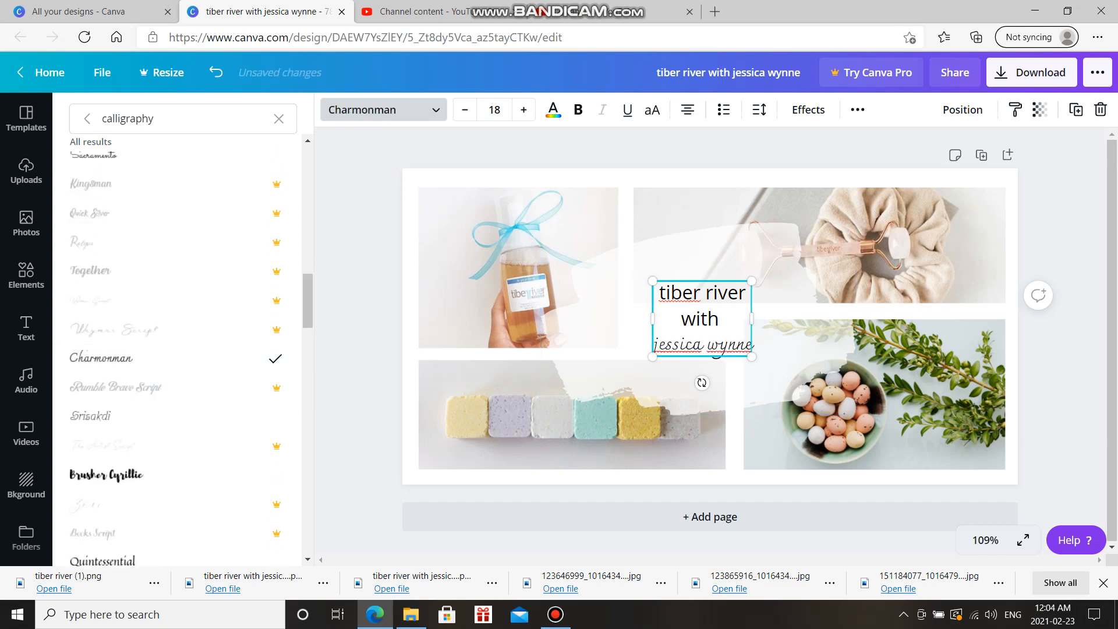
# Apply Charmonman to 'tiber river with' as well, so the whole title uses it
pyautogui.moveTo(659, 292); pyautogui.dragTo(723, 319)
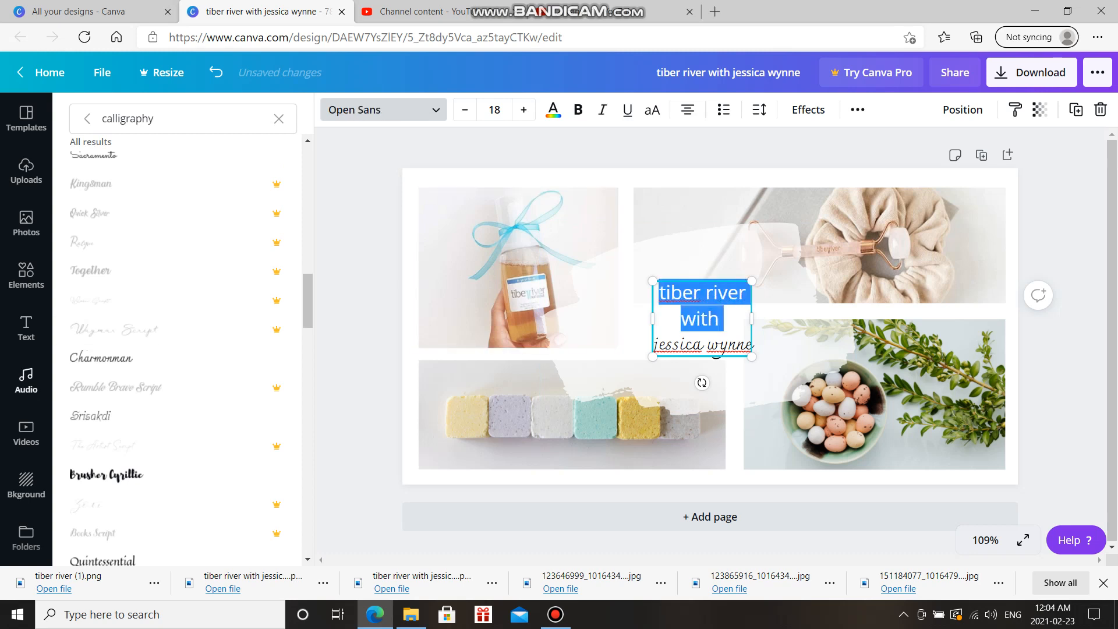
pyautogui.click(146, 358)
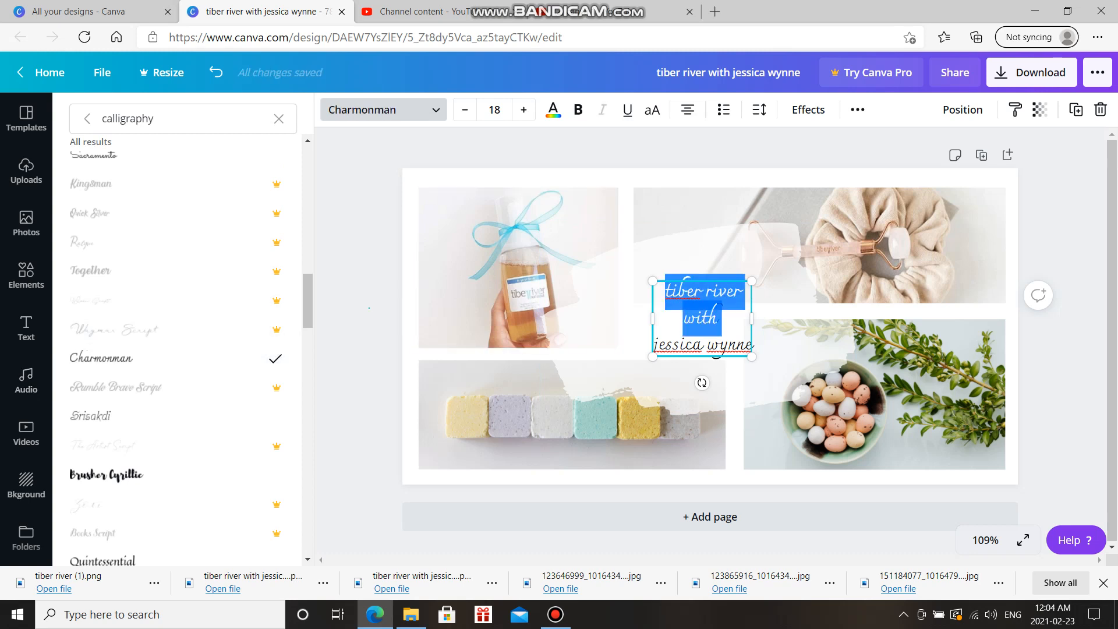
pyautogui.click(369, 307)
pyautogui.click(369, 308)
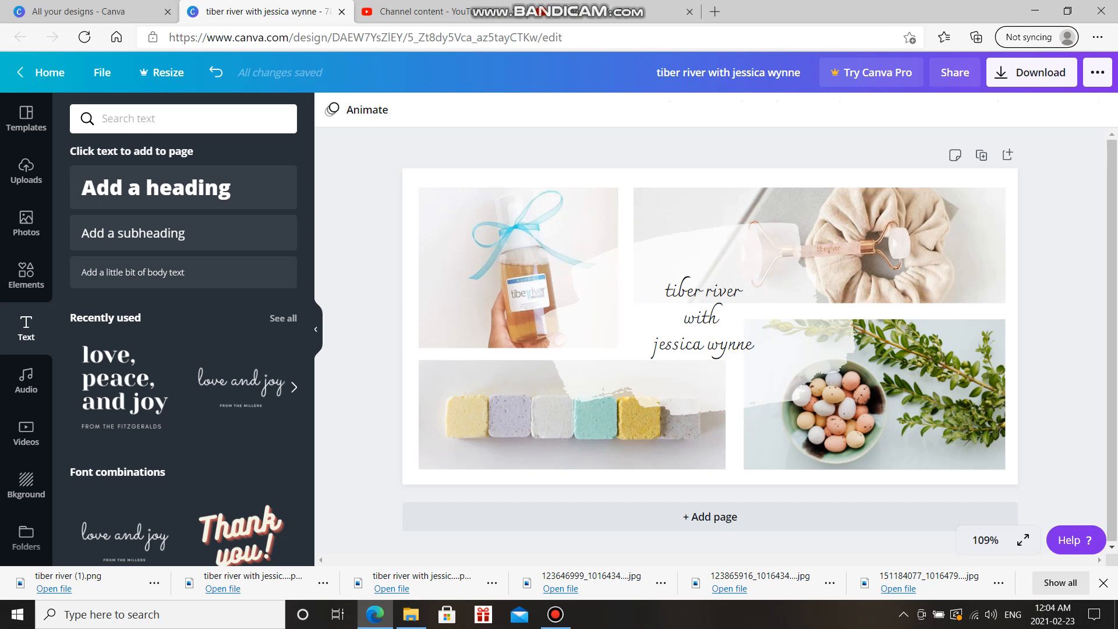
pyautogui.click(701, 318)
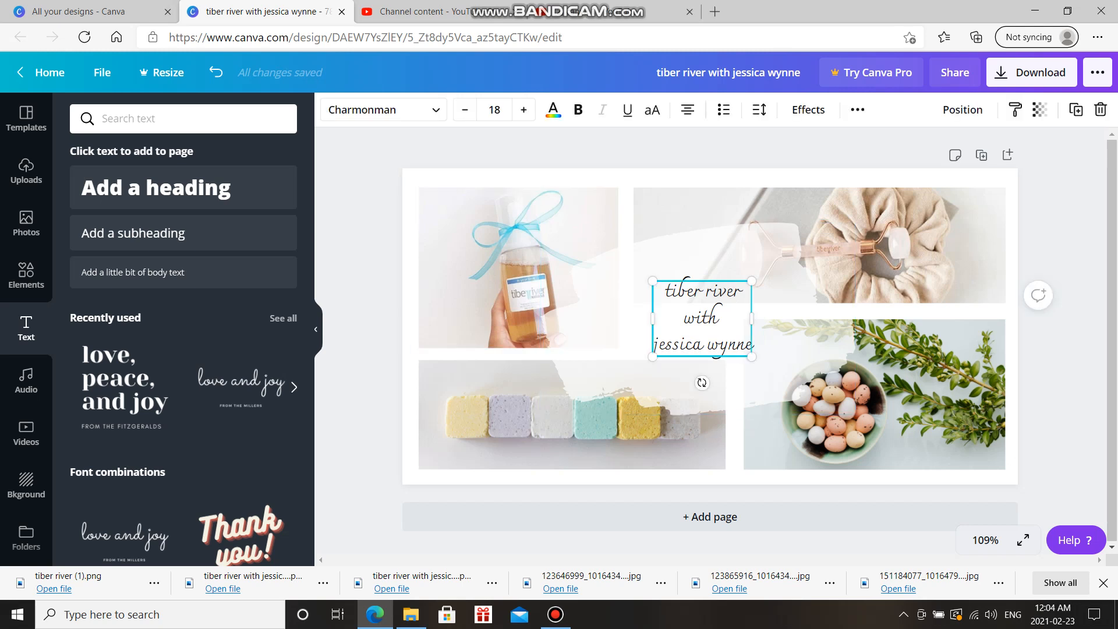
# Colour the title copper brown from Photo Colors and enlarge it slightly to size 18.8
pyautogui.click(553, 109)
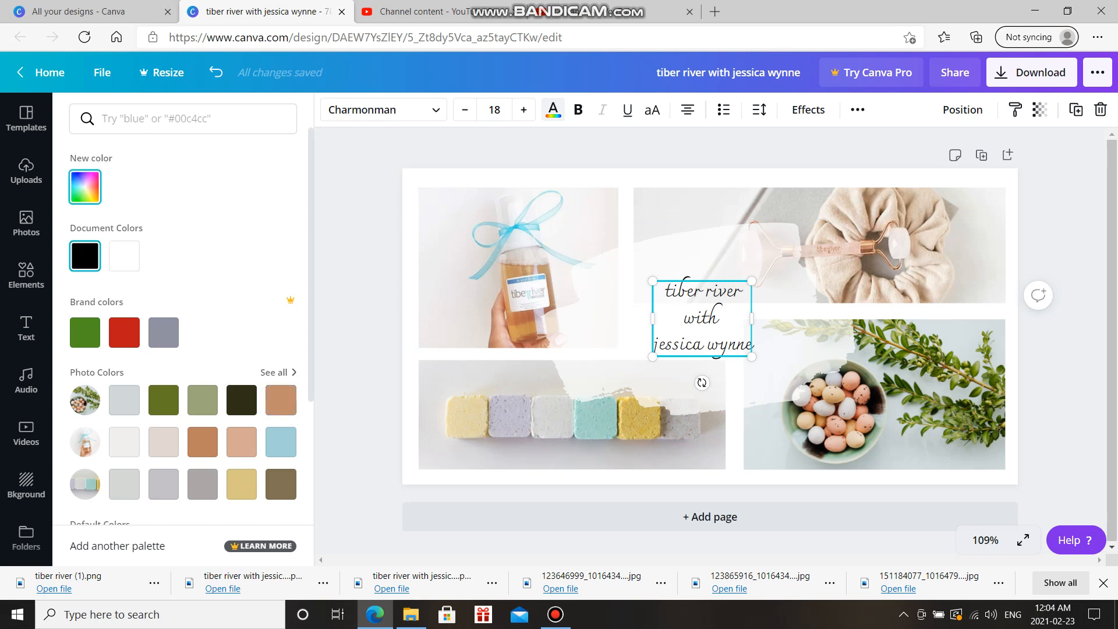
pyautogui.click(164, 399)
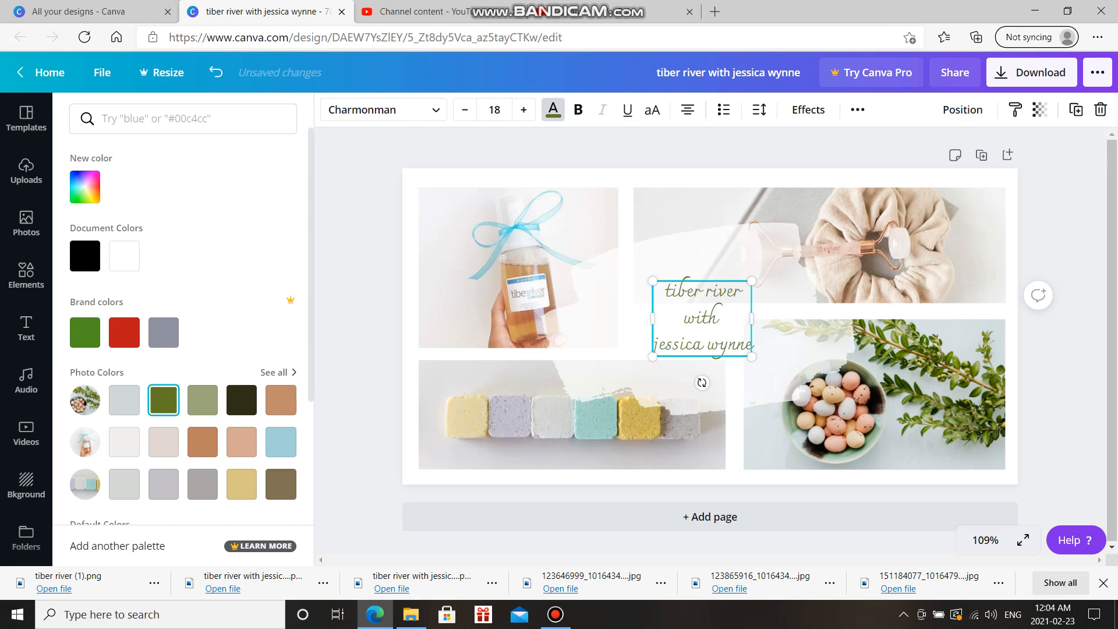
pyautogui.click(281, 484)
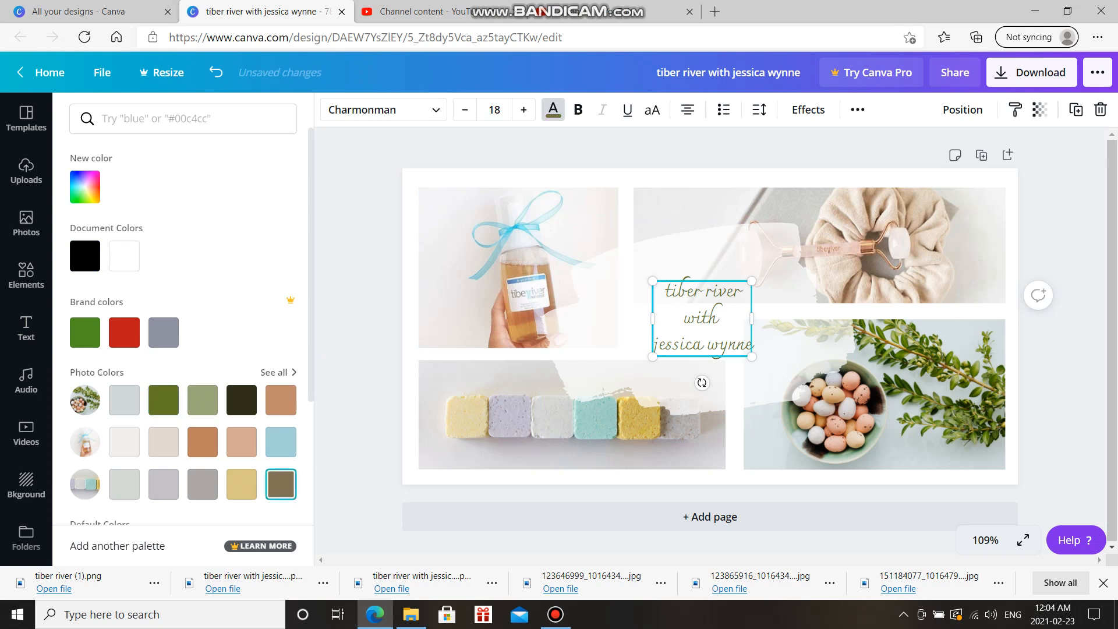
pyautogui.click(202, 441)
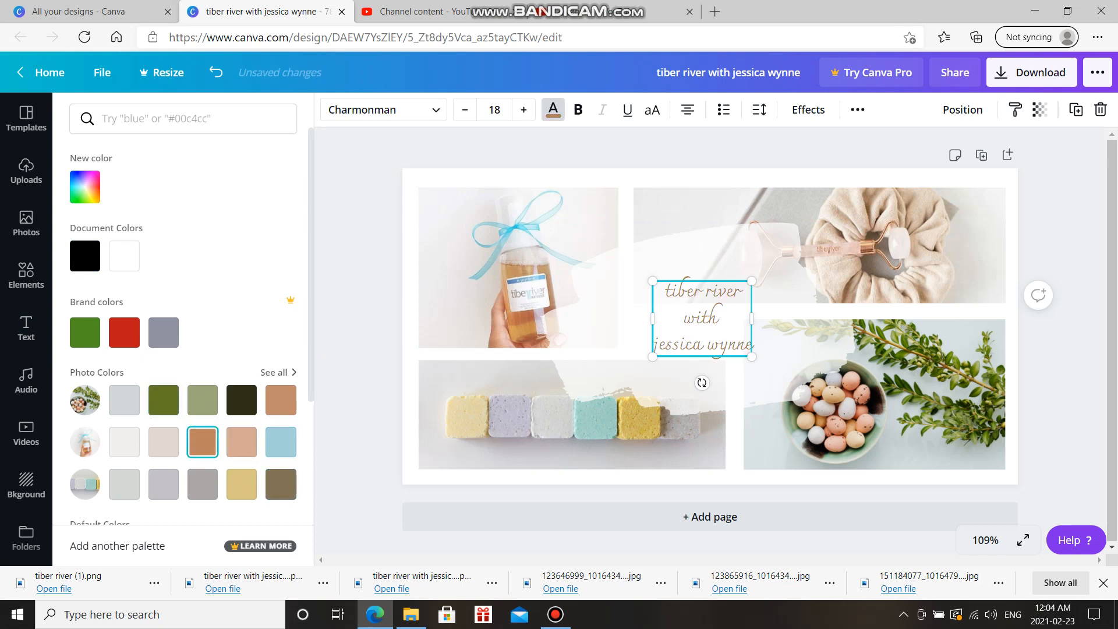
pyautogui.press('Escape')
pyautogui.press('Escape')
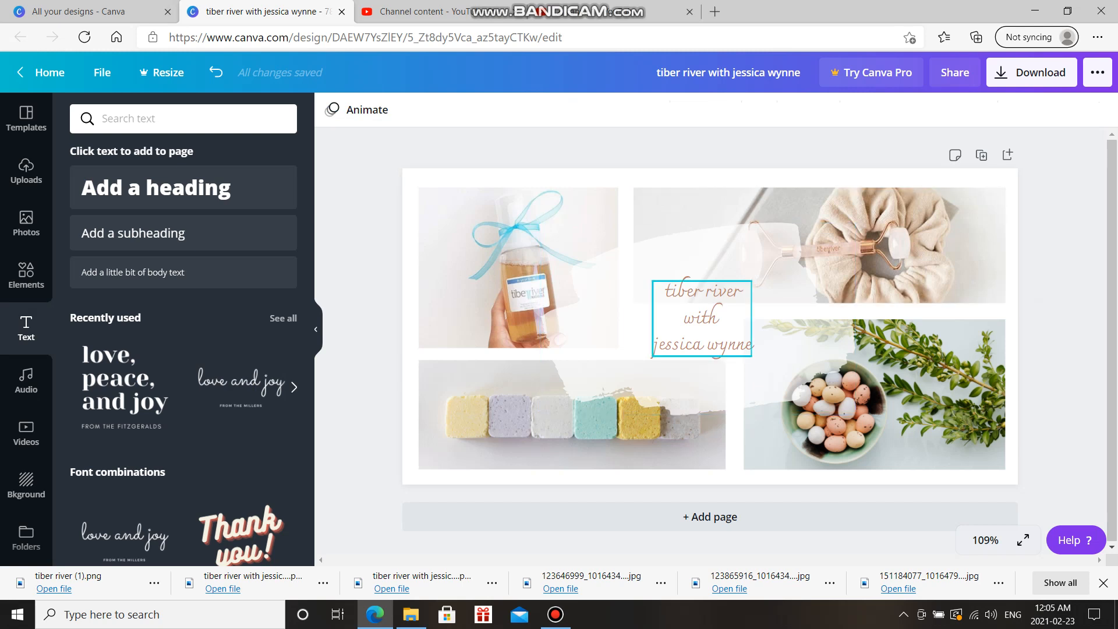
pyautogui.click(702, 317)
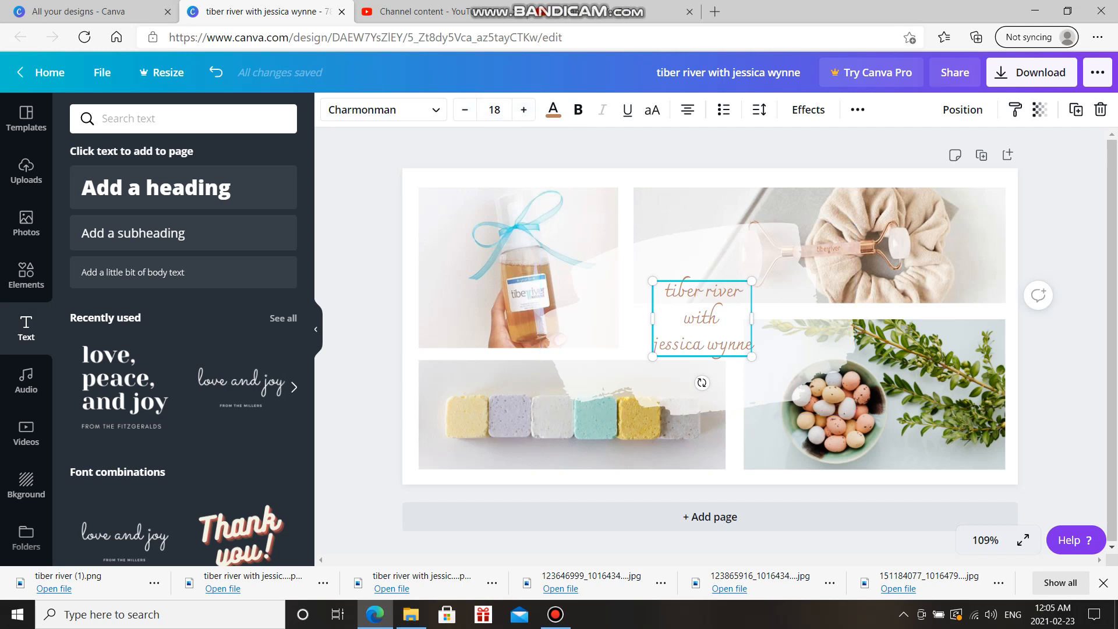
pyautogui.moveTo(652, 280)
pyautogui.mouseDown()
pyautogui.moveTo(633, 261)
pyautogui.moveTo(644, 277)
pyautogui.mouseUp()
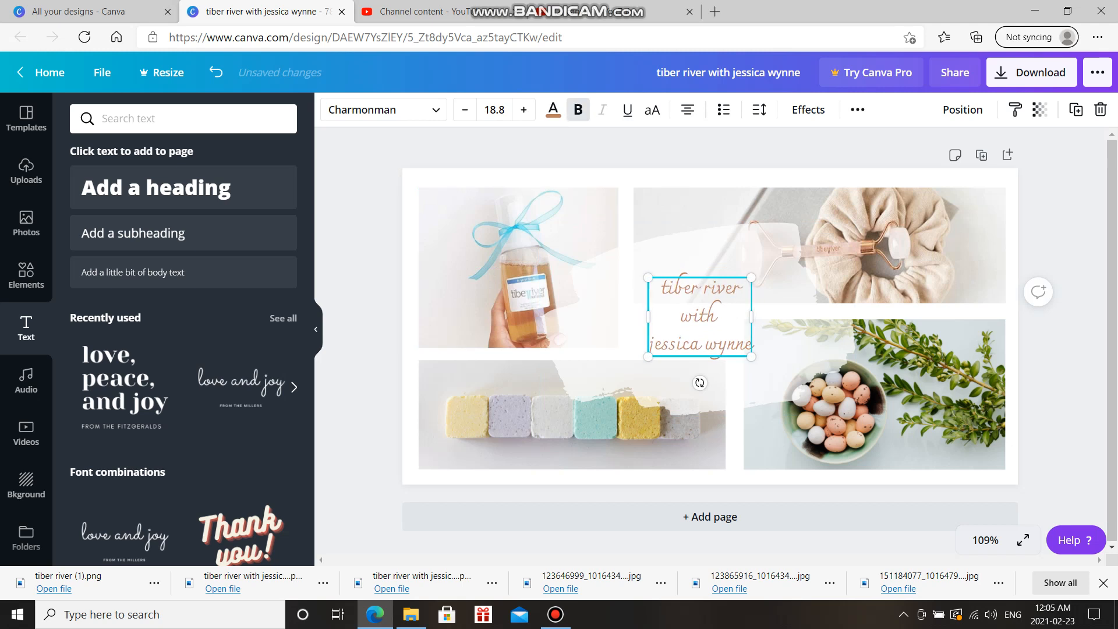
pyautogui.click(627, 109)
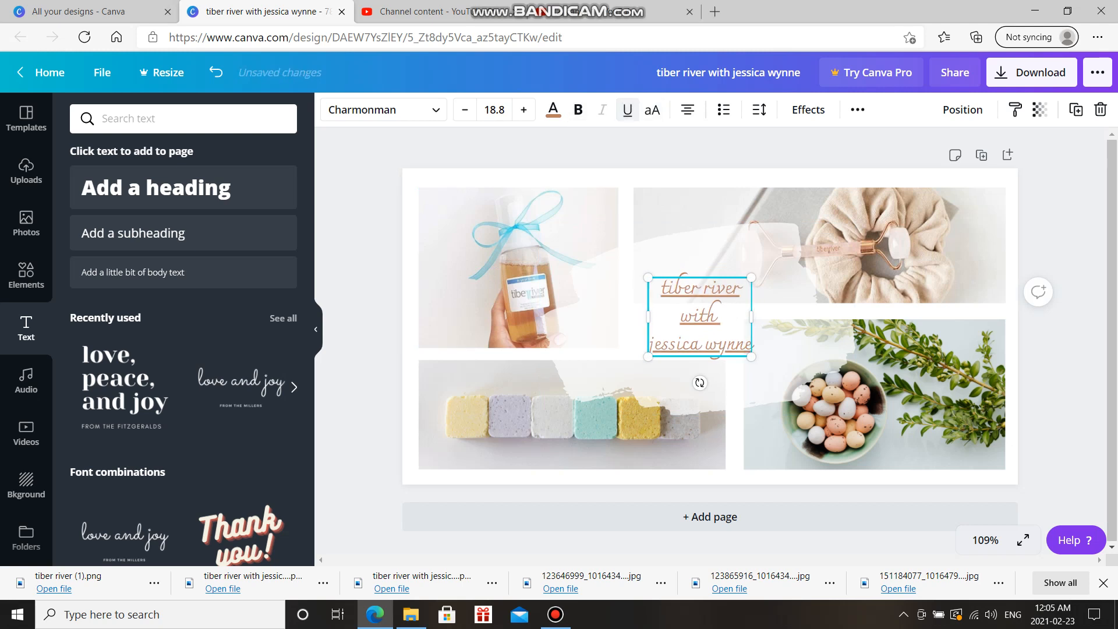
pyautogui.click(627, 110)
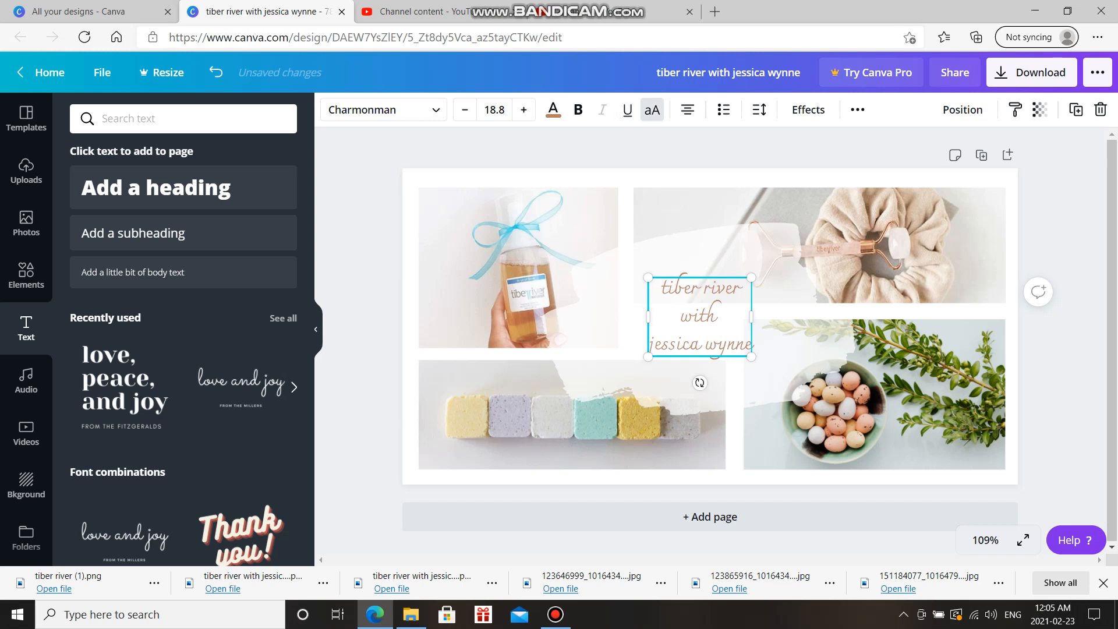
pyautogui.click(652, 110)
pyautogui.click(652, 109)
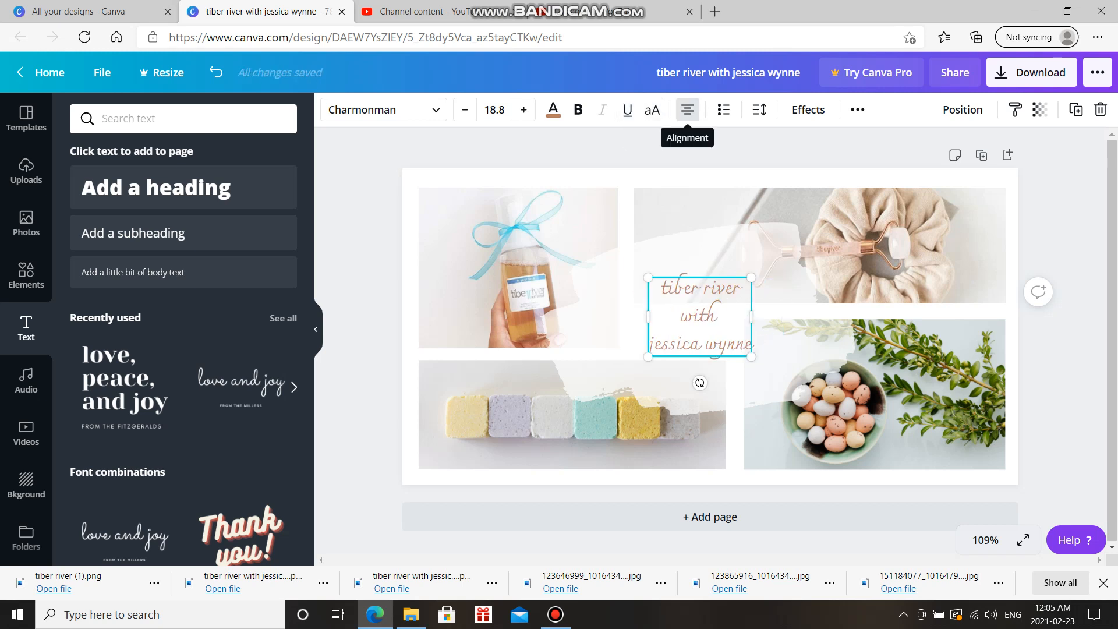
pyautogui.click(687, 109)
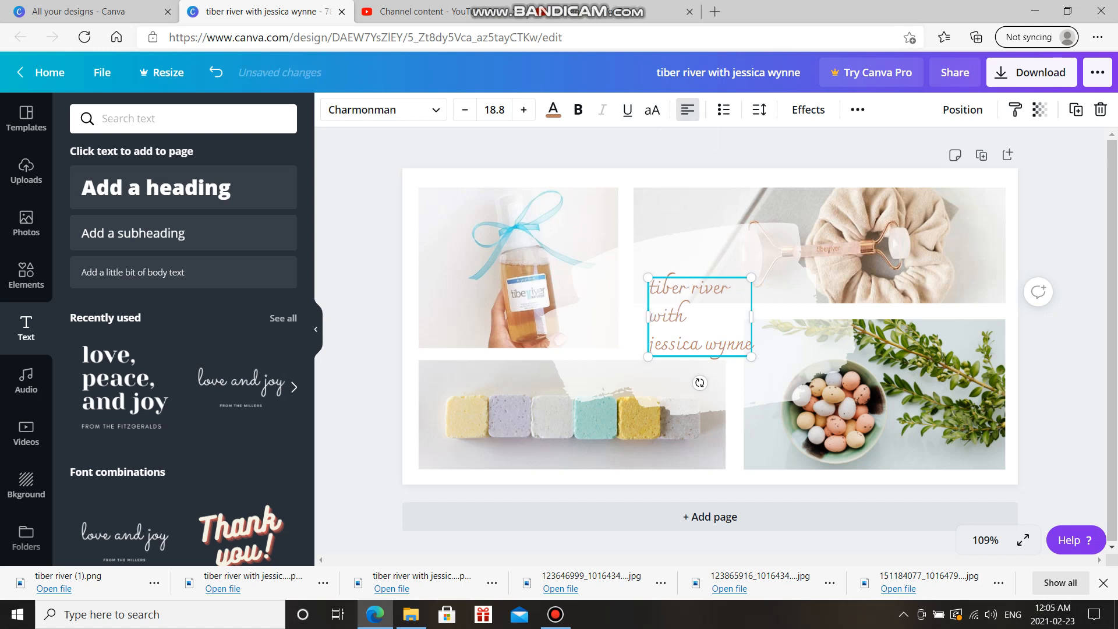
pyautogui.click(687, 109)
pyautogui.click(687, 110)
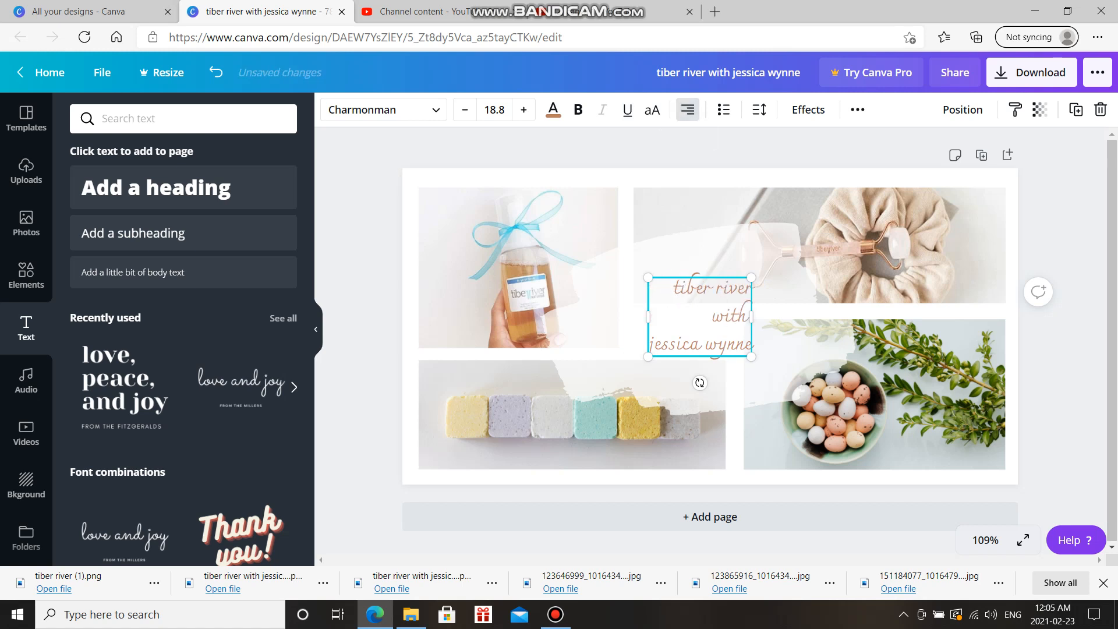
pyautogui.click(687, 110)
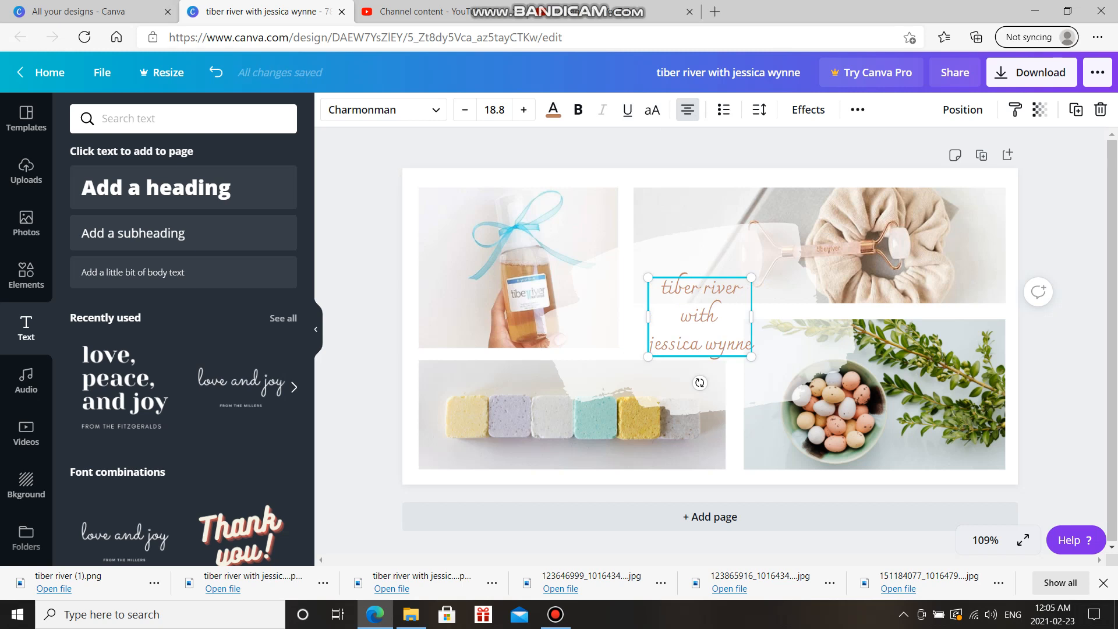
pyautogui.click(723, 109)
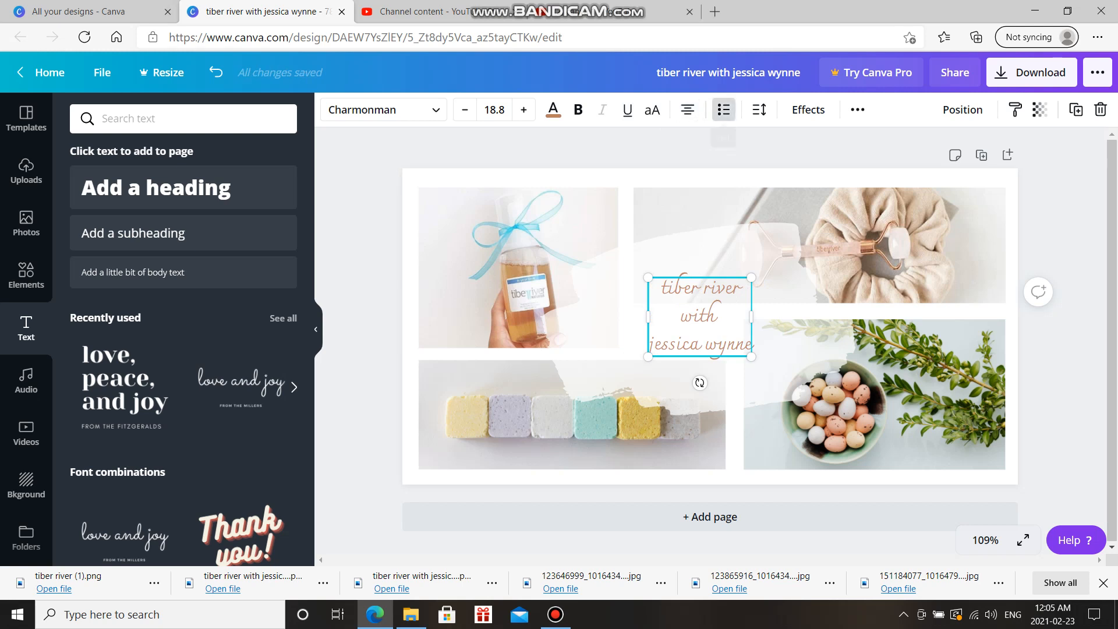
pyautogui.click(723, 109)
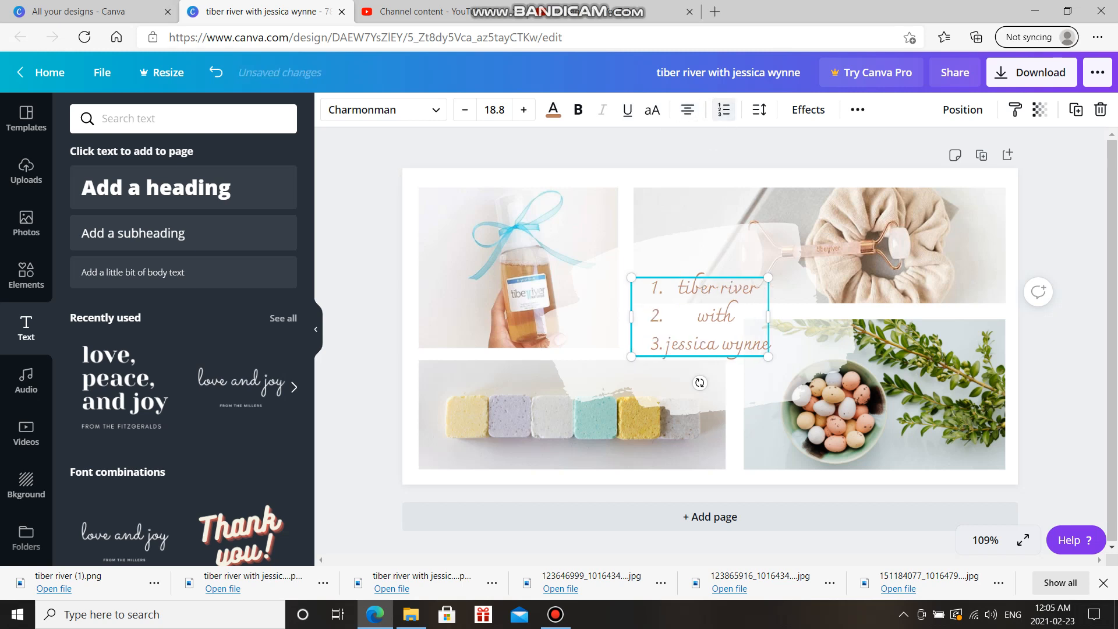
pyautogui.click(723, 109)
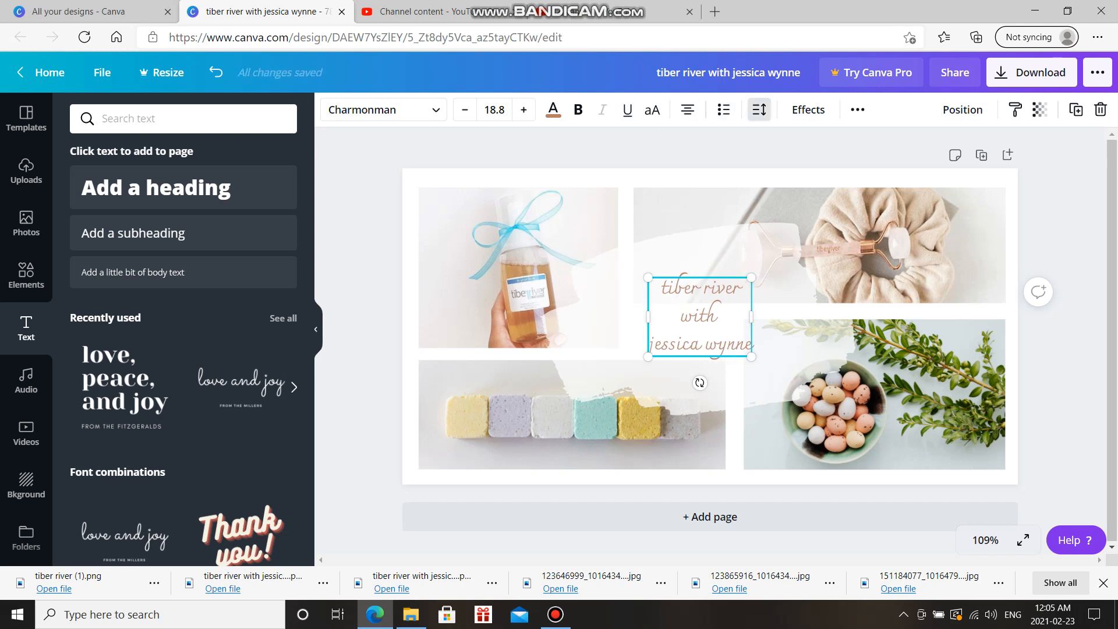
# Widen the title's letter spacing to 7 and tighten its line height from 1.4 to 1.25
pyautogui.click(758, 109)
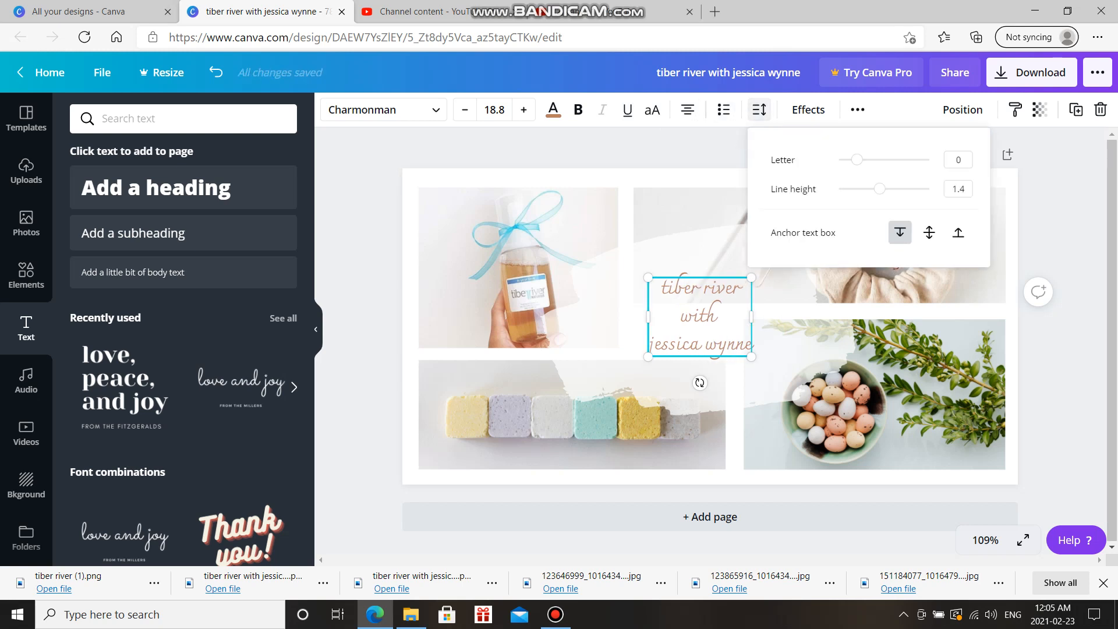
pyautogui.moveTo(856, 159)
pyautogui.mouseDown()
pyautogui.moveTo(875, 160)
pyautogui.moveTo(857, 159)
pyautogui.mouseUp()
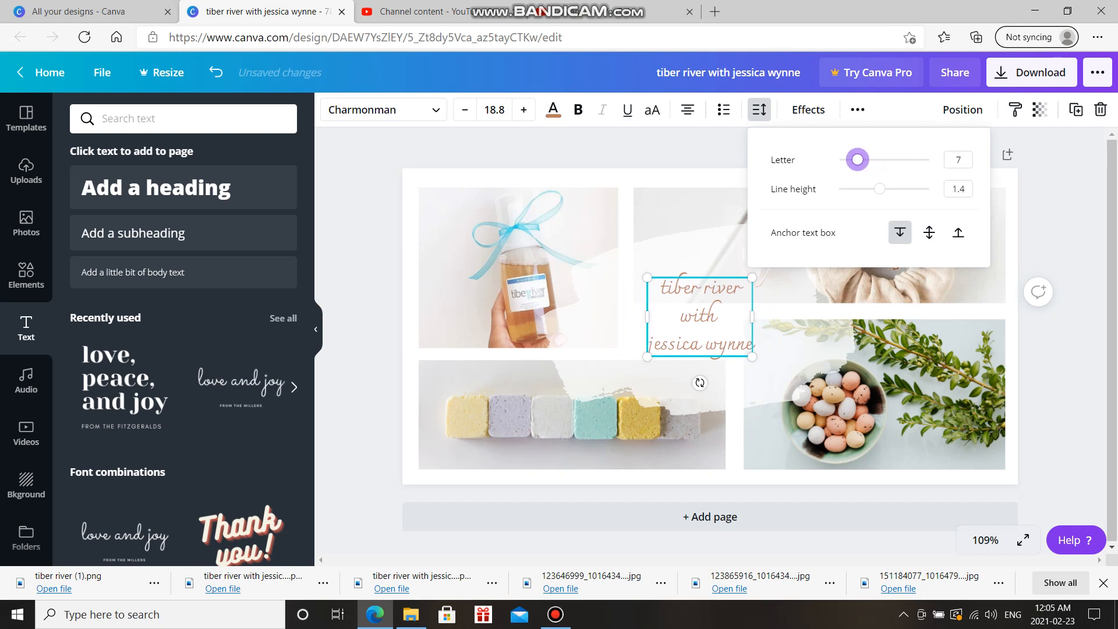
pyautogui.moveTo(879, 189)
pyautogui.mouseDown()
pyautogui.moveTo(912, 188)
pyautogui.moveTo(858, 189)
pyautogui.moveTo(872, 188)
pyautogui.mouseUp()
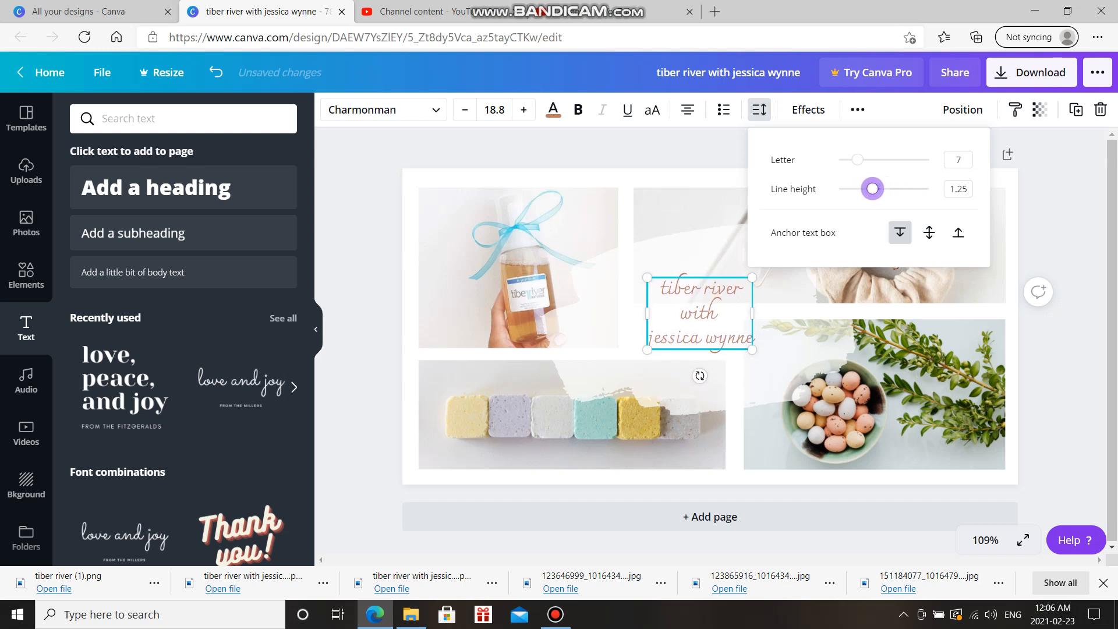
pyautogui.click(759, 109)
pyautogui.click(808, 110)
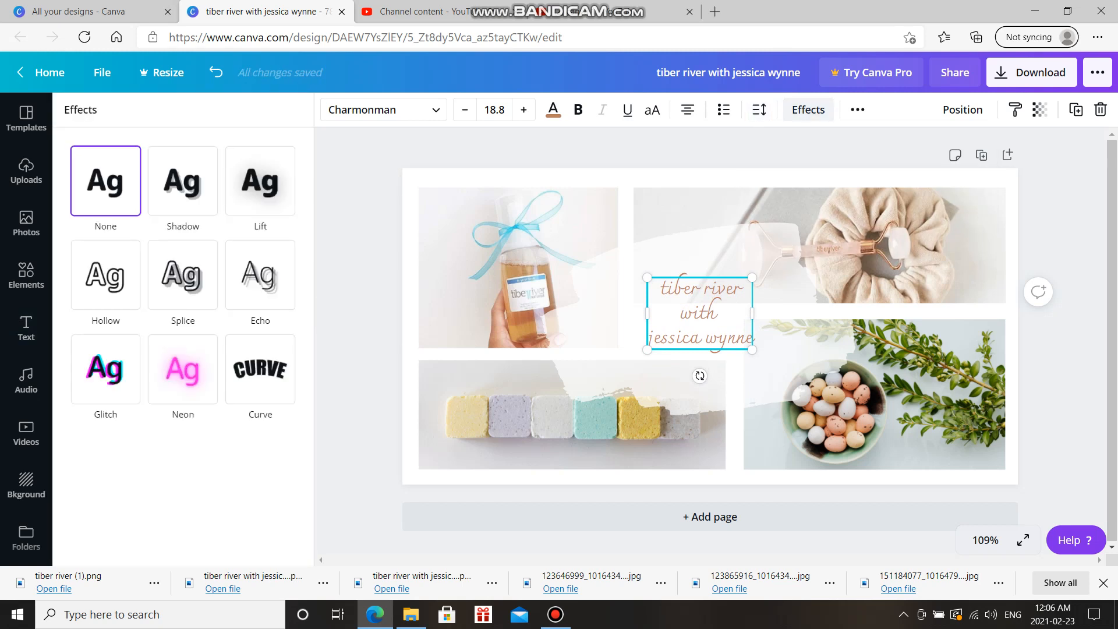
pyautogui.click(182, 369)
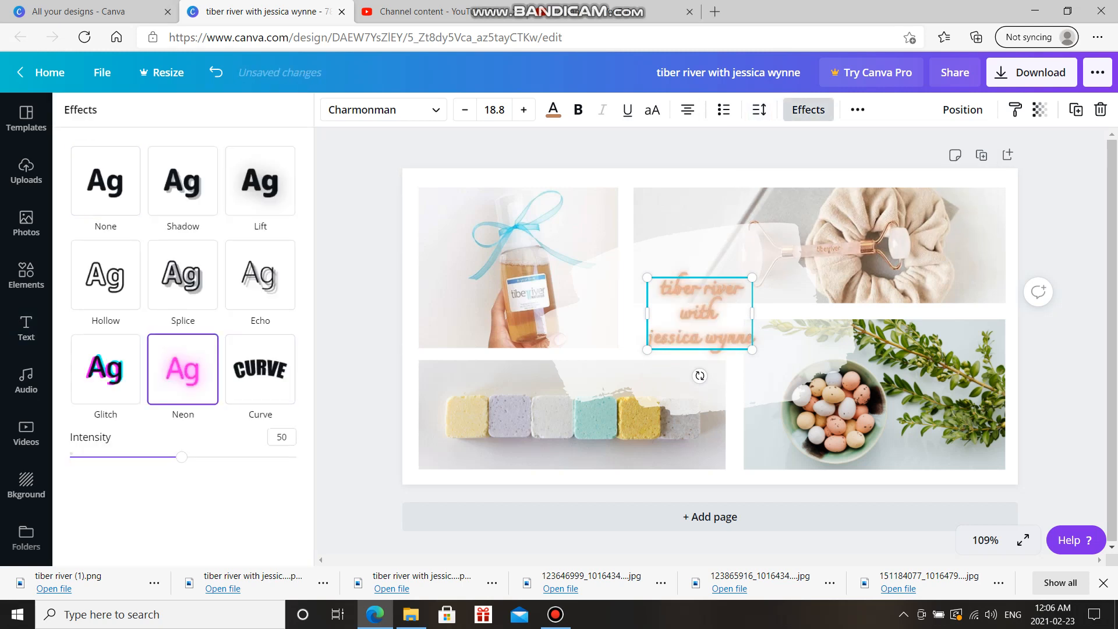
pyautogui.click(260, 275)
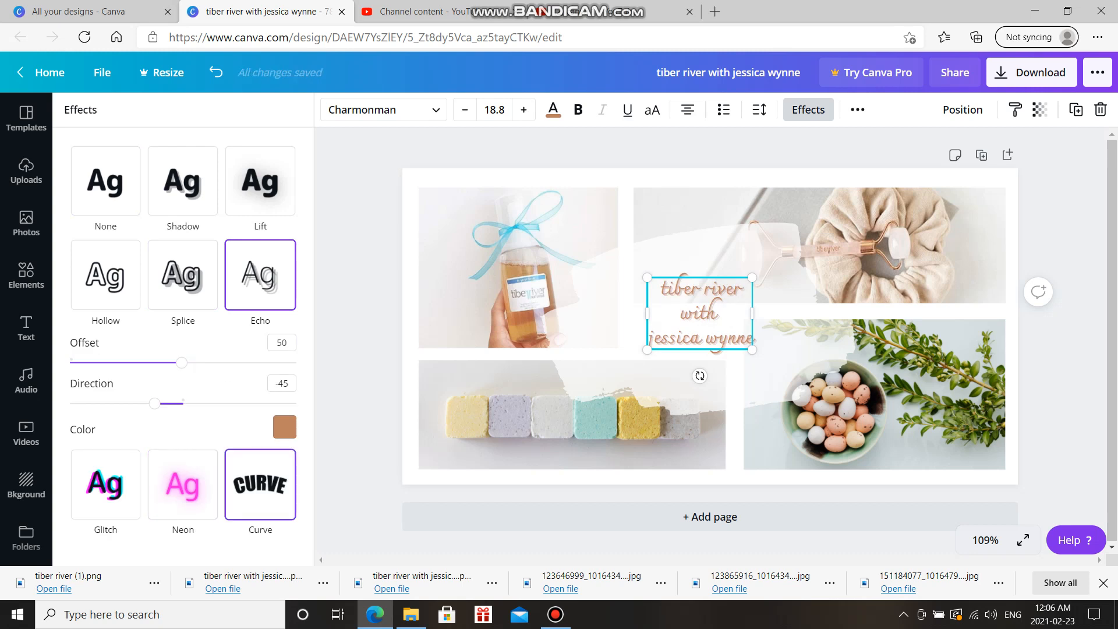
pyautogui.click(260, 484)
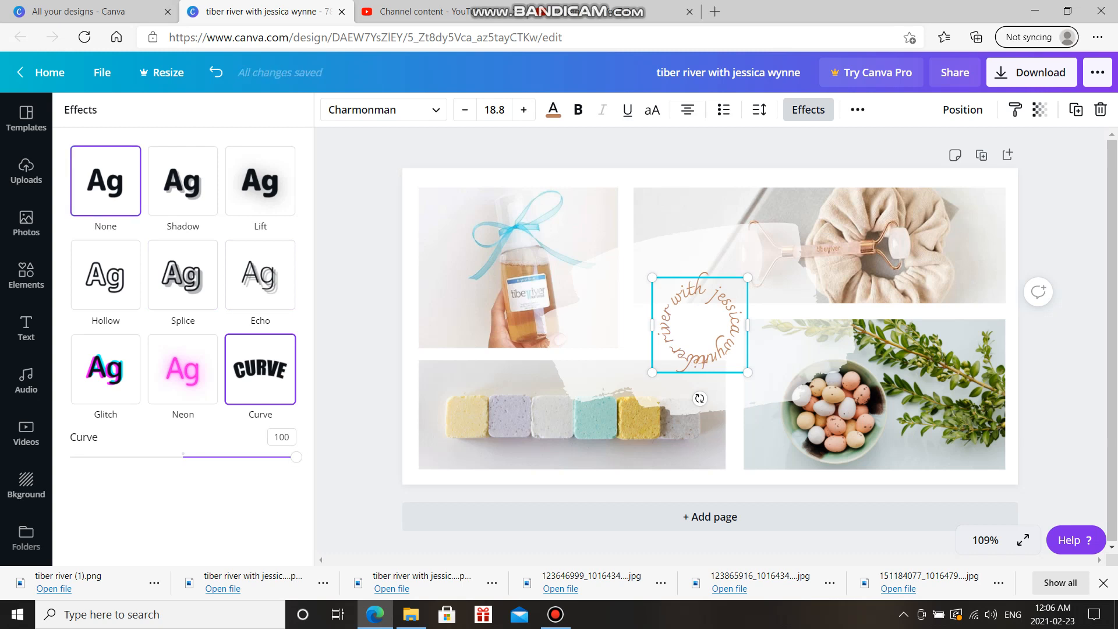
pyautogui.click(105, 180)
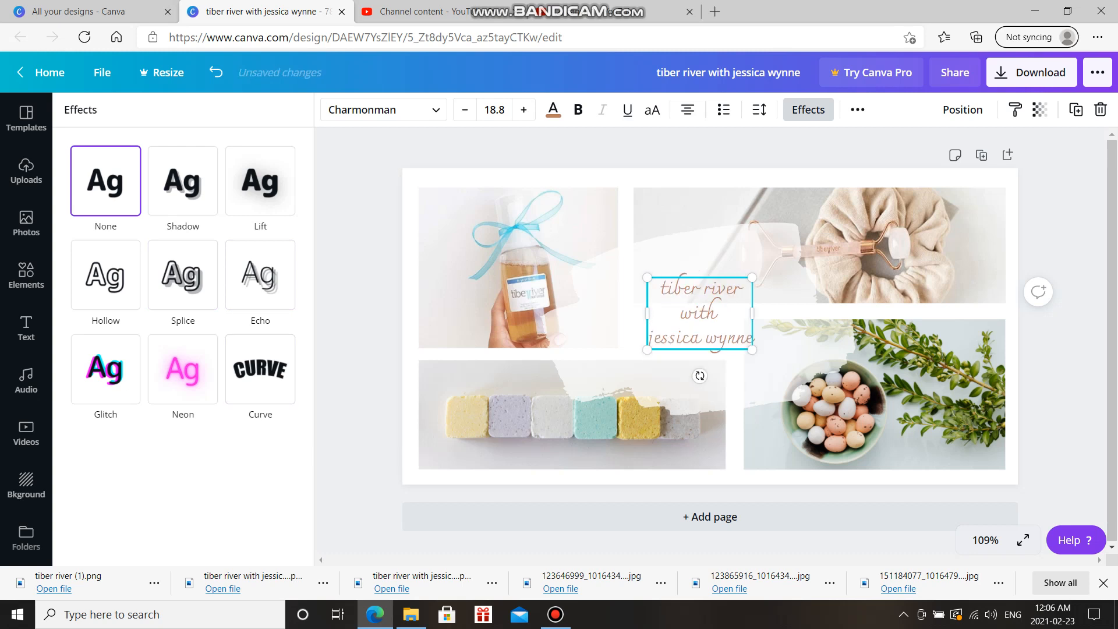
pyautogui.click(808, 110)
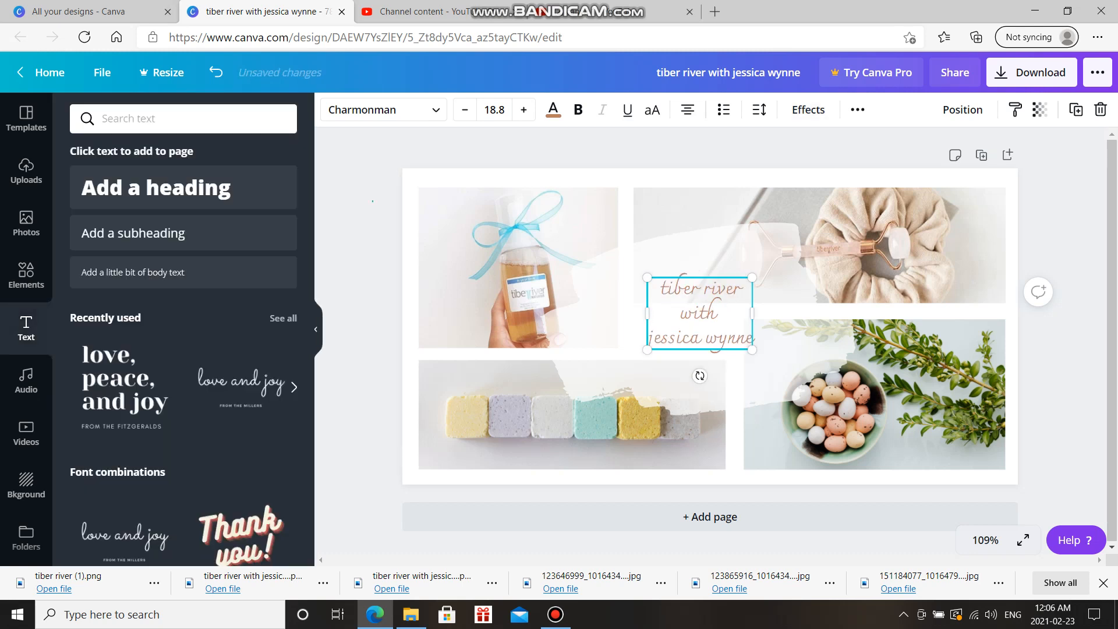
# Deselect the title, download the collage as PNG, and dismiss the scheduling promotion
pyautogui.click(815, 149)
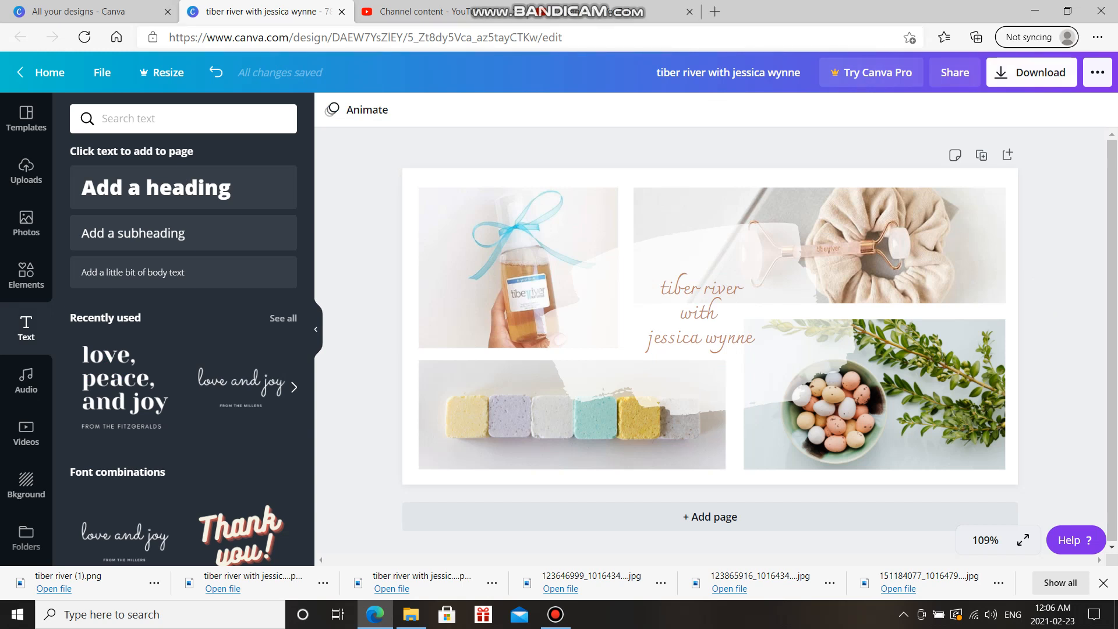
pyautogui.click(1031, 72)
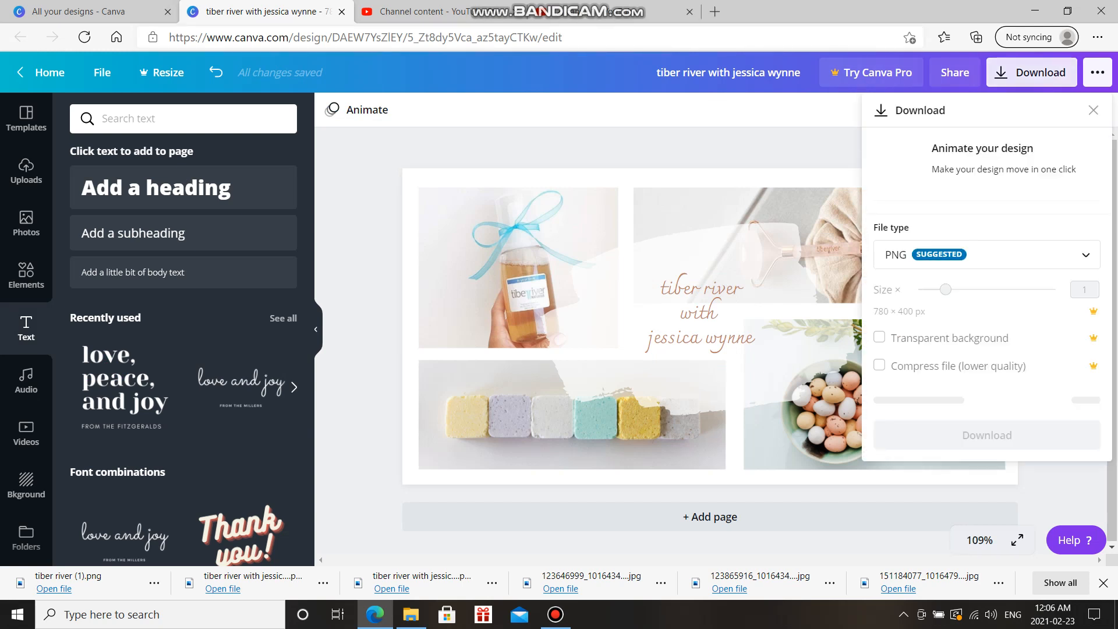
pyautogui.click(986, 399)
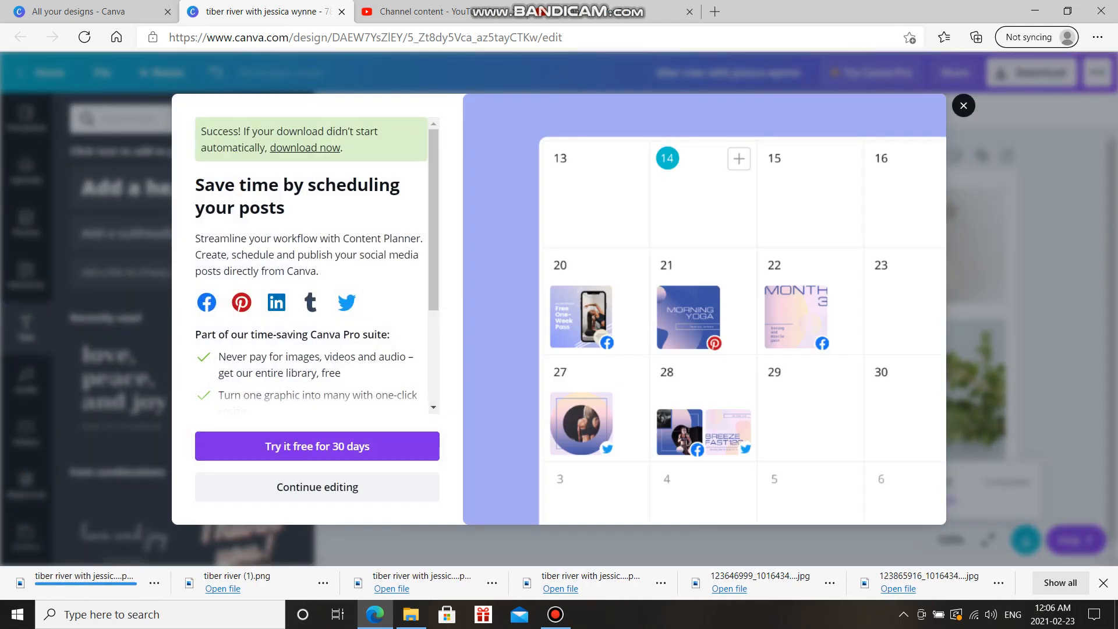
pyautogui.press('Escape')
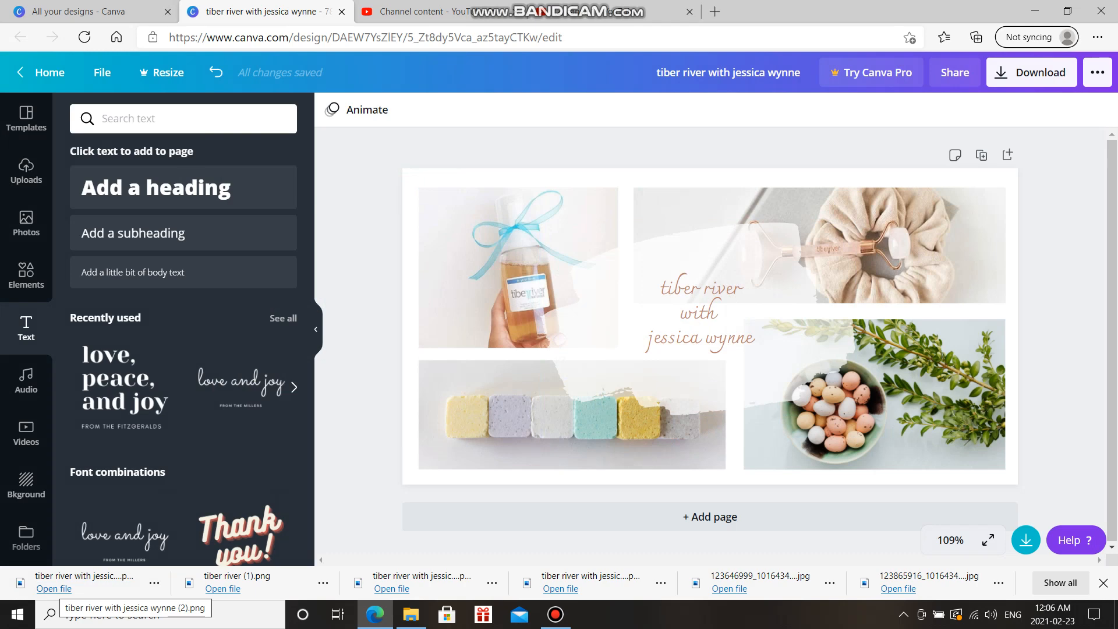
# Save a copy of the collage PNG from Photos into the FB cover photos folder, then close Photos
pyautogui.click(64, 582)
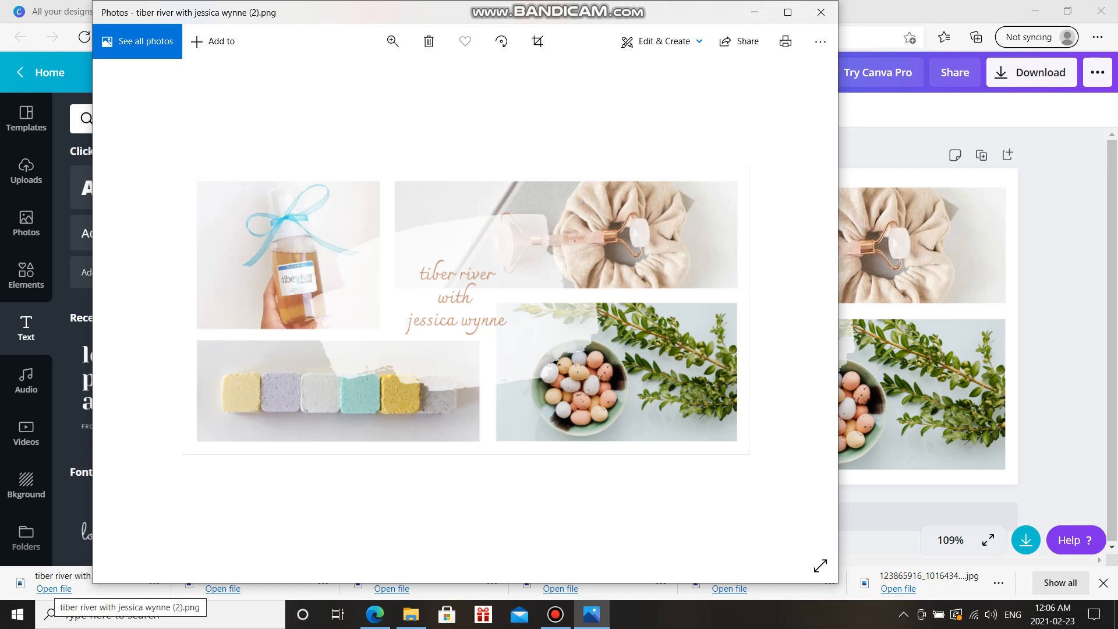
pyautogui.click(821, 42)
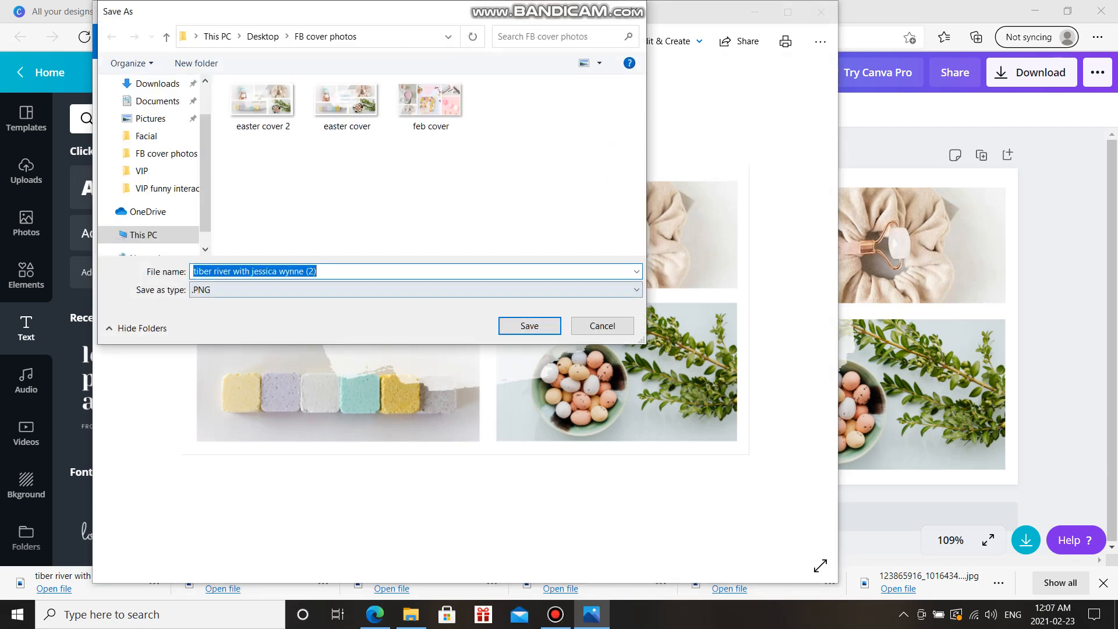
pyautogui.press('Return')
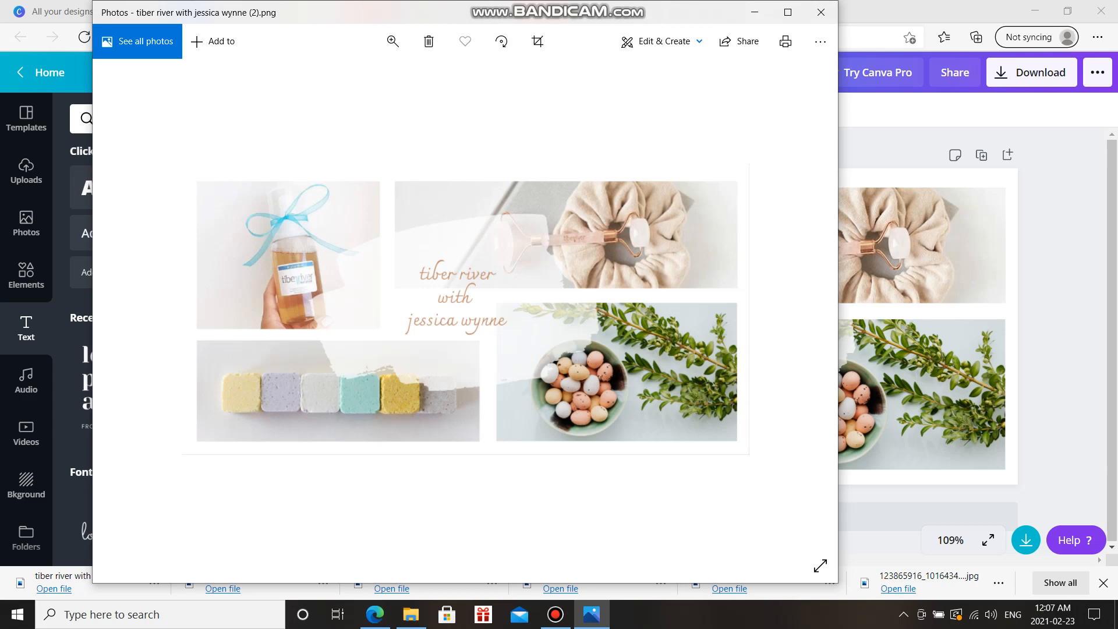
pyautogui.click(821, 12)
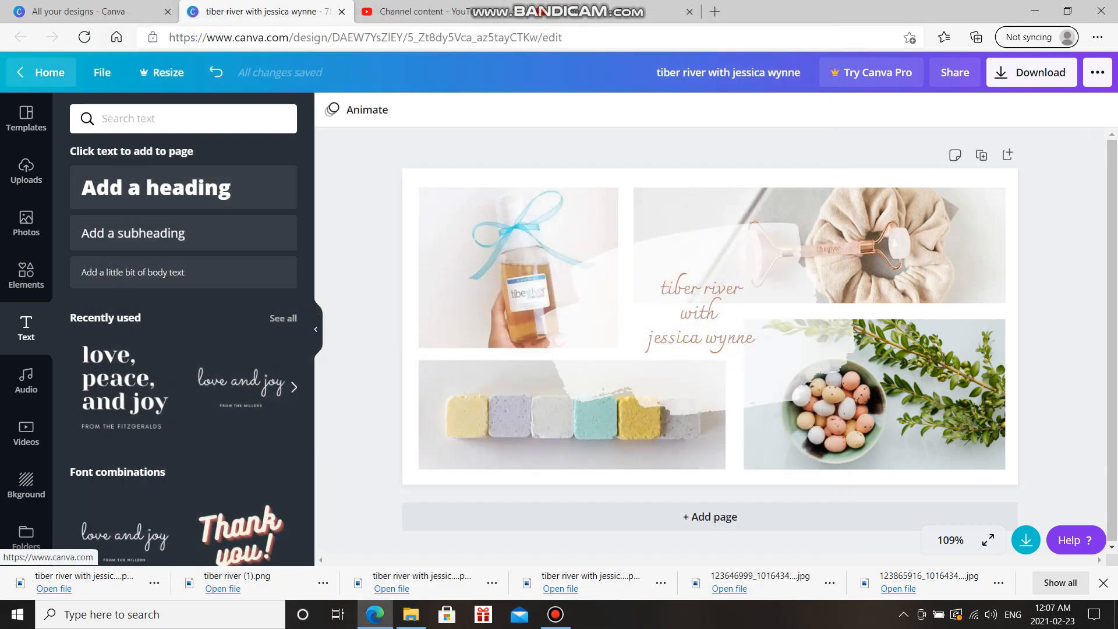
# Go to Canva Home, open All your designs, and scroll through the design grid
pyautogui.click(44, 72)
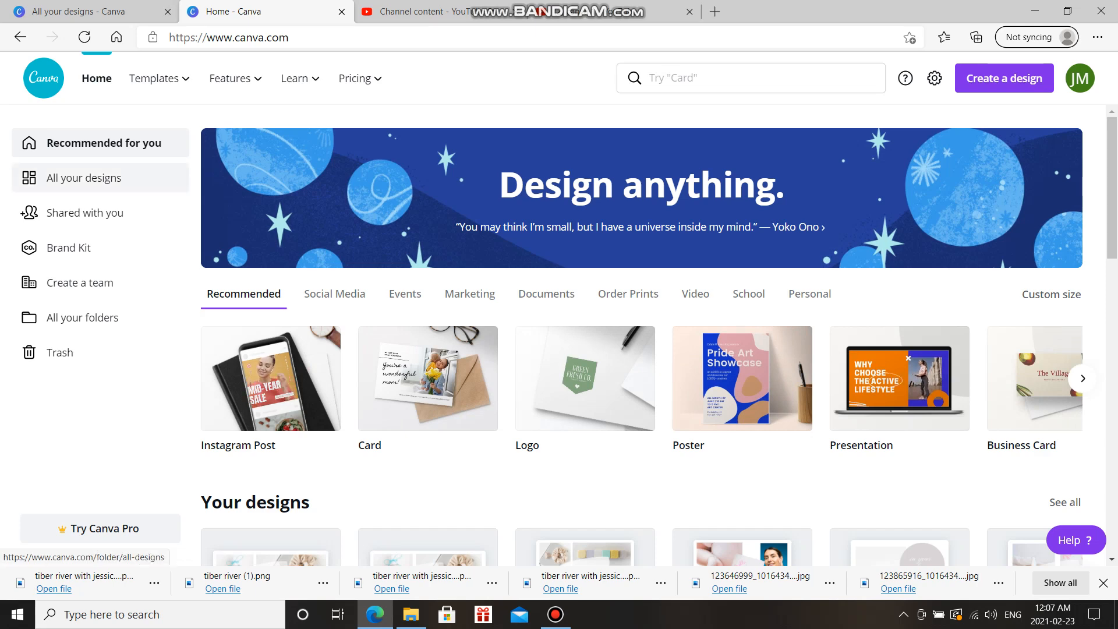
pyautogui.click(84, 177)
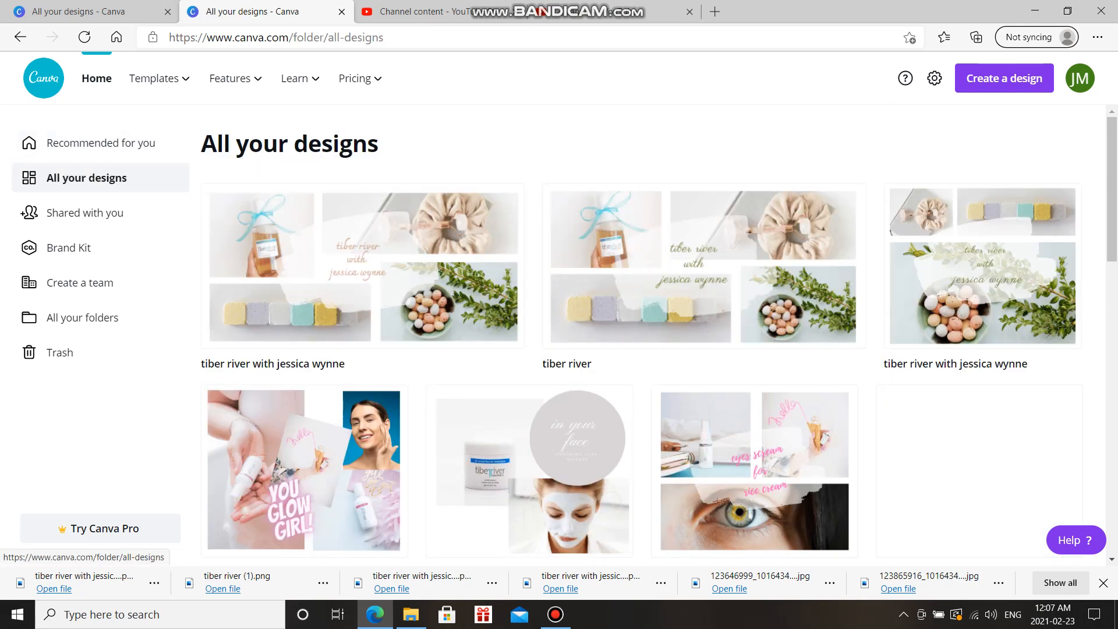
pyautogui.scroll(-2, 658, 329)
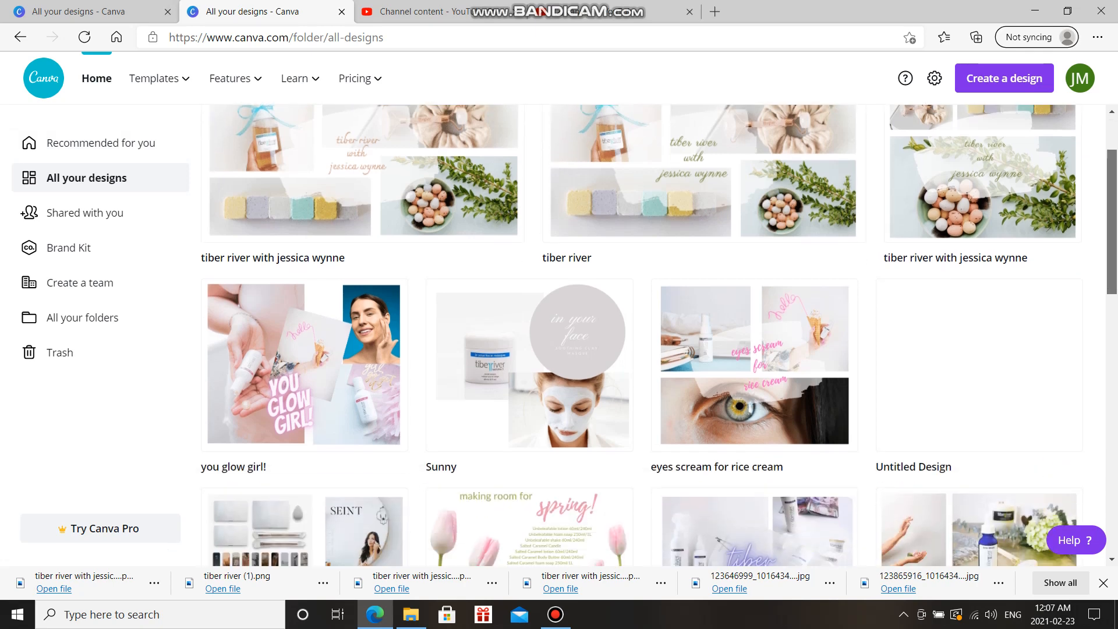
pyautogui.scroll(-8, 659, 329)
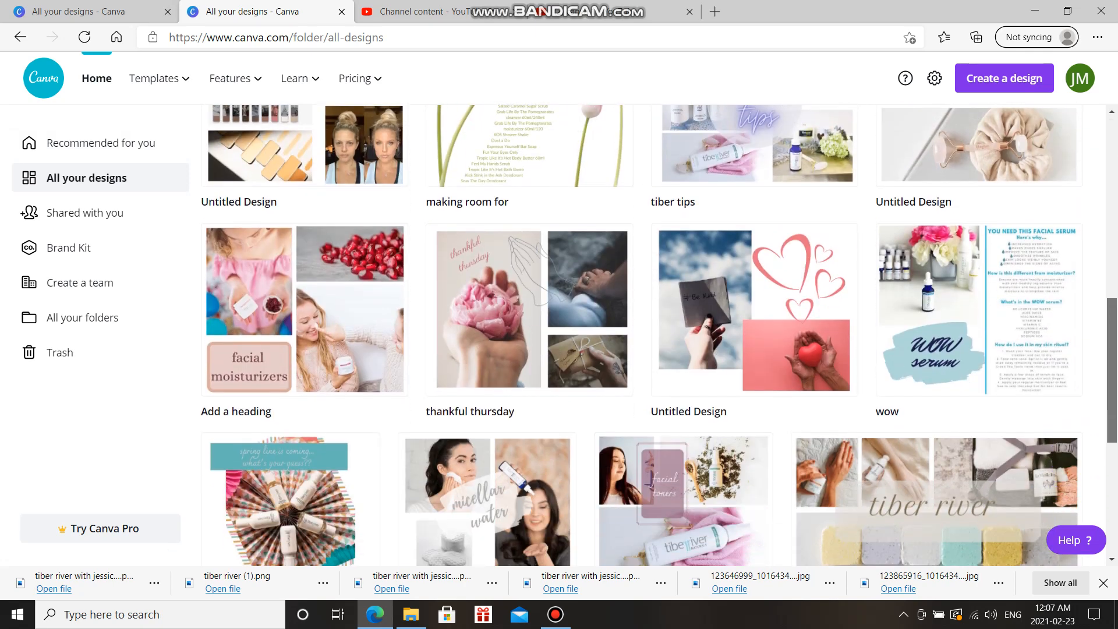
pyautogui.scroll(-5, 659, 329)
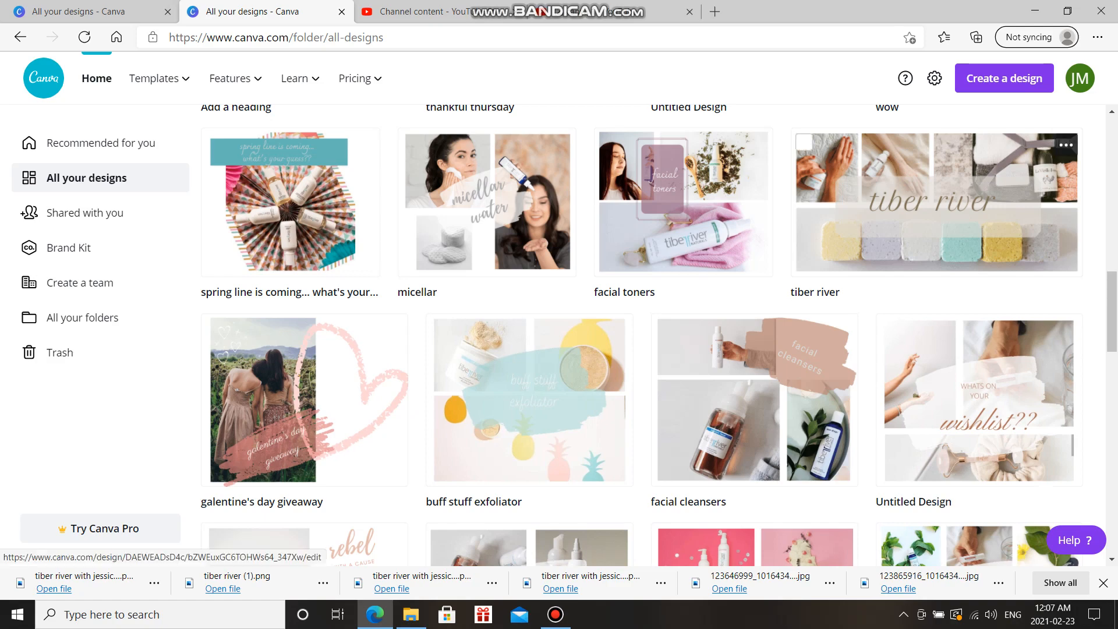
pyautogui.scroll(-3, 641, 326)
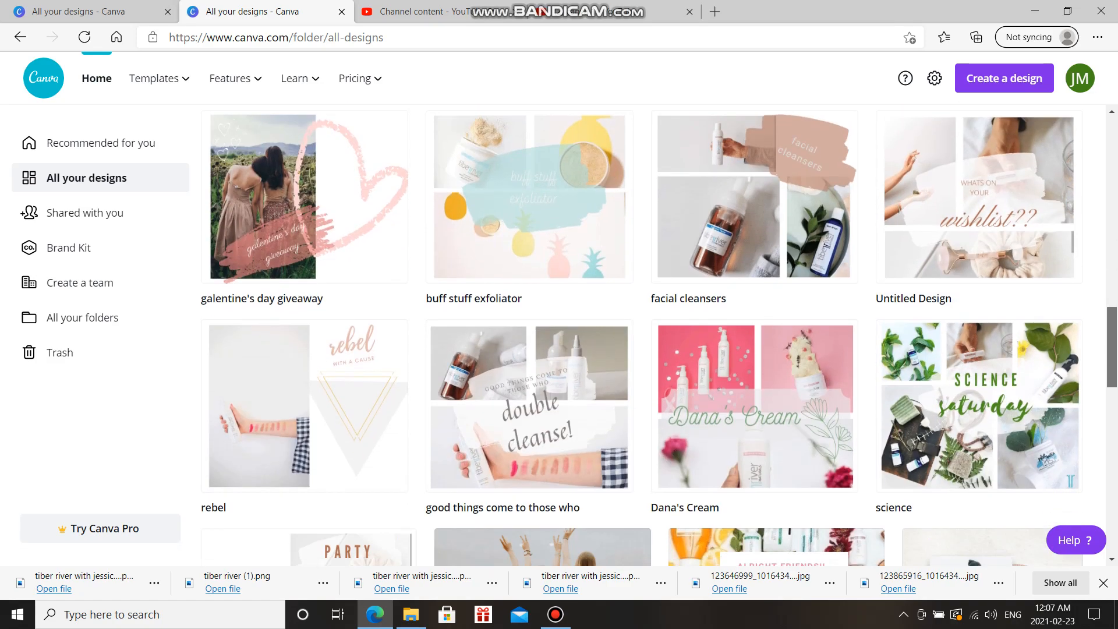
pyautogui.scroll(-7, 659, 335)
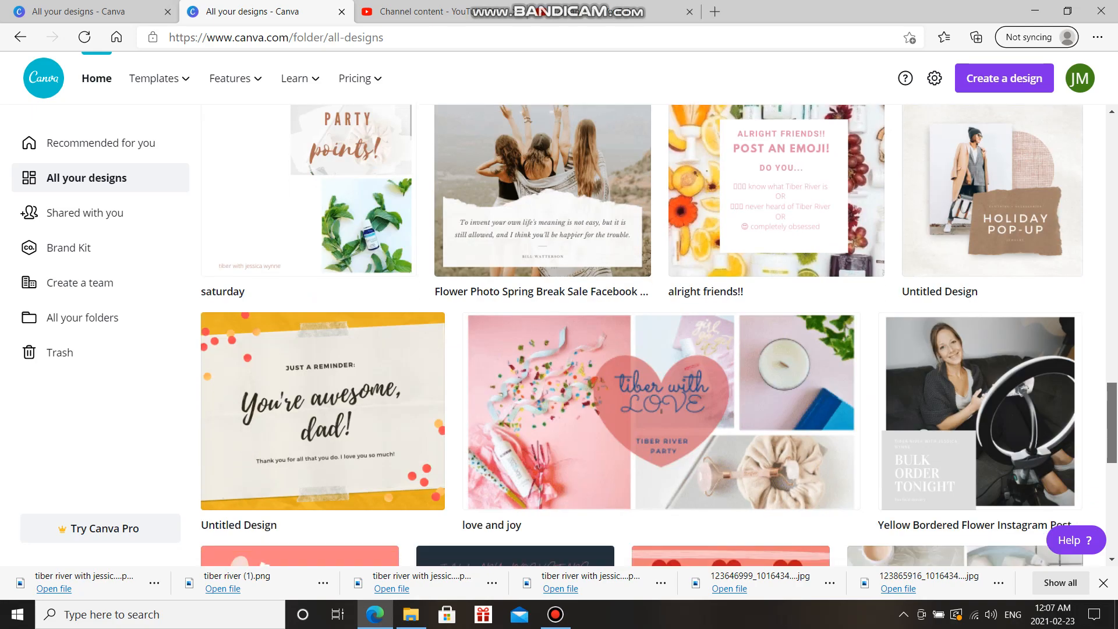
pyautogui.scroll(-14, 640, 336)
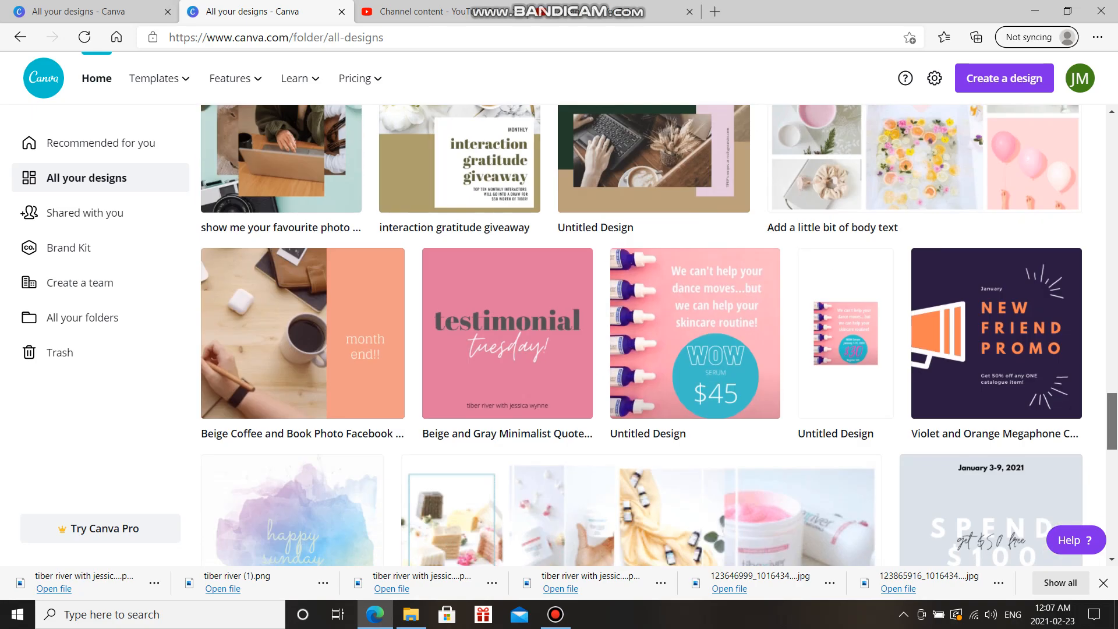
pyautogui.scroll(3, 641, 336)
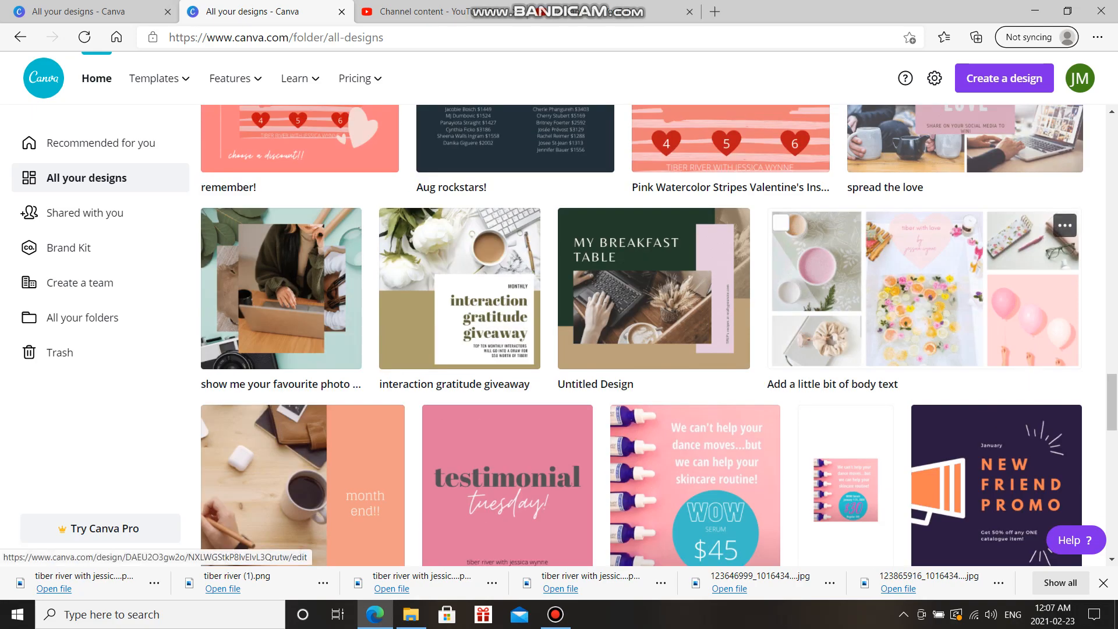
# Open the 'Add a little bit of body text' design thumbnail in a new editor tab
pyautogui.click(924, 288)
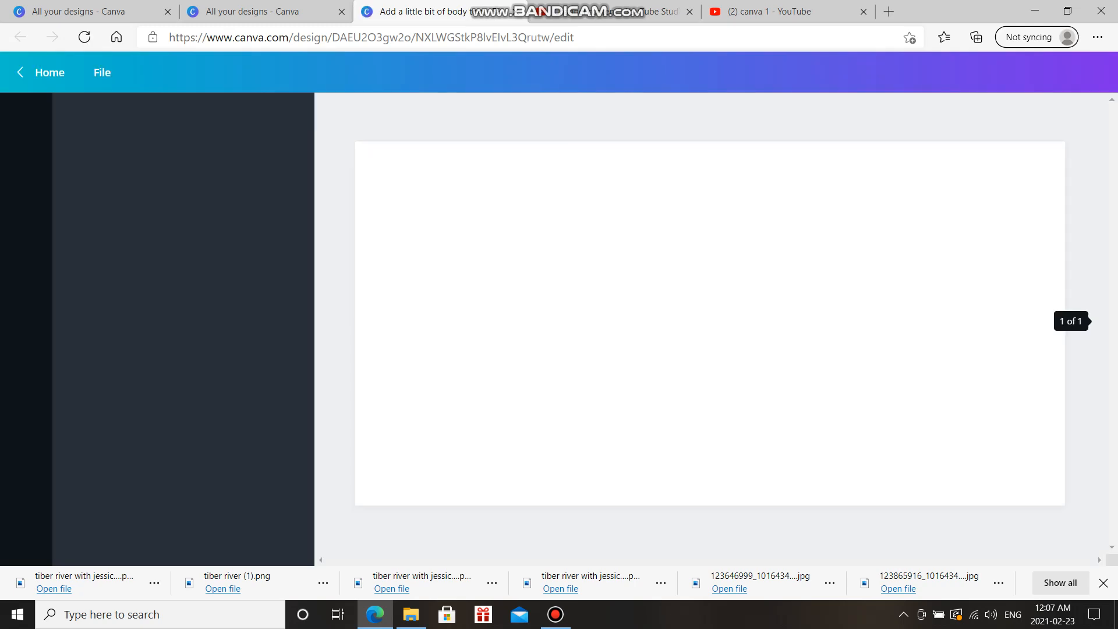